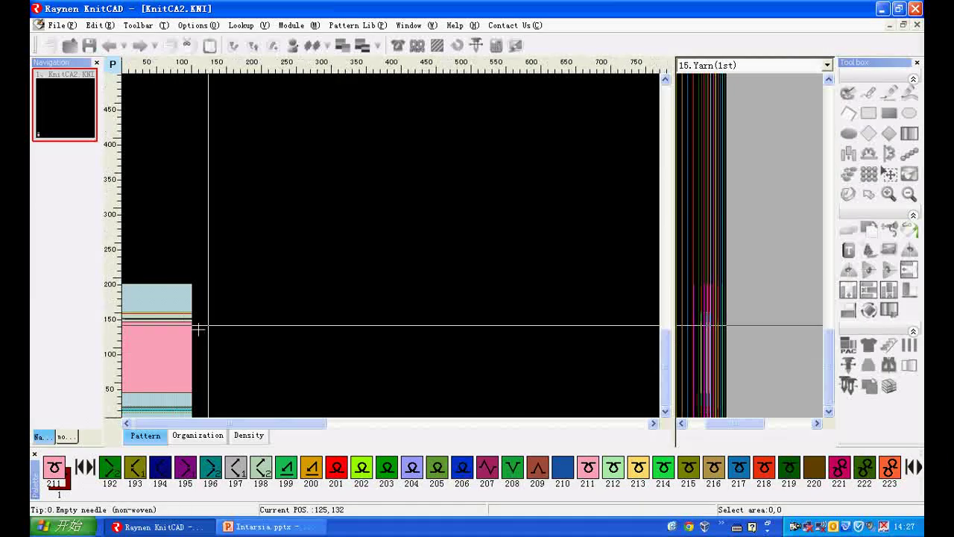
Step: Examine the pink intarsia area and the waste and separation rows directly above it
key(plus)
key(plus)
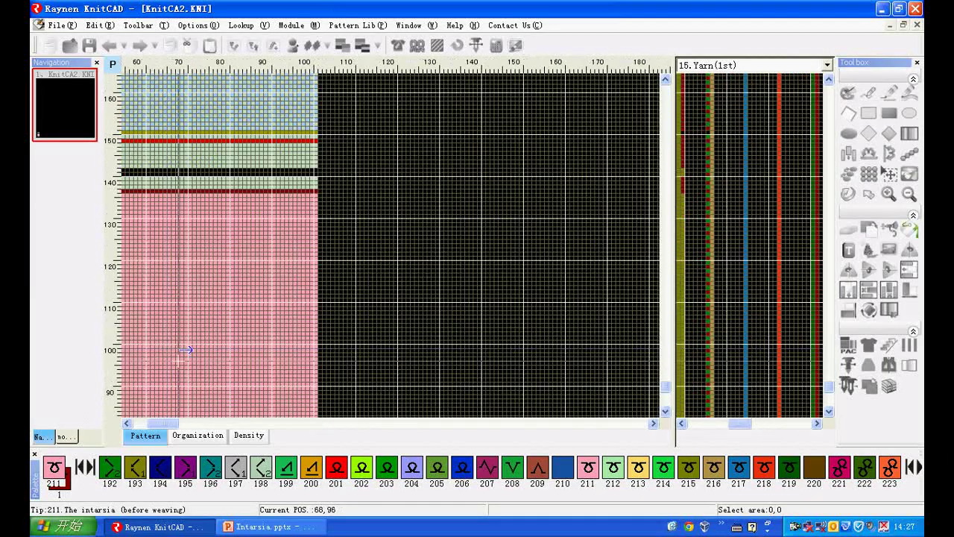
key(minus)
key(plus)
key(plus)
key(plus)
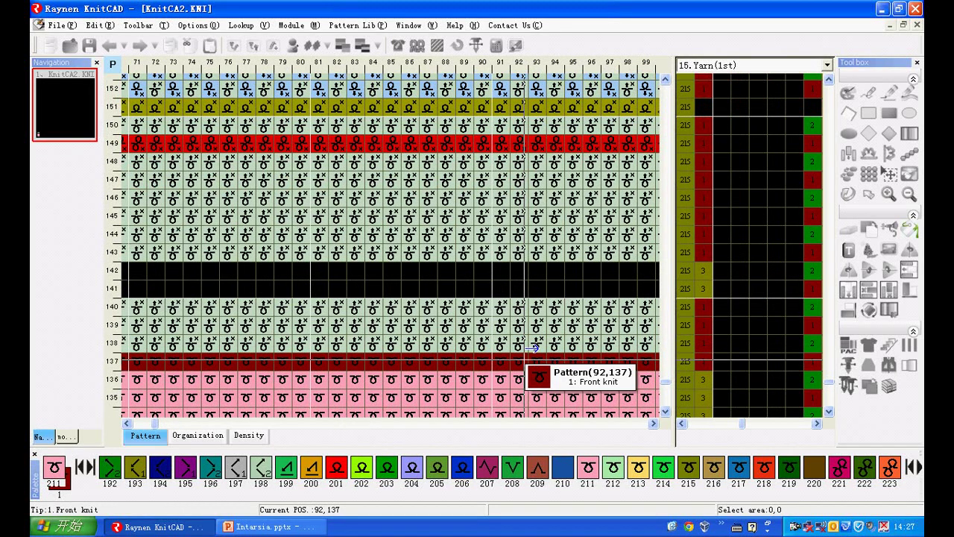
scroll(360, 241, down, 1)
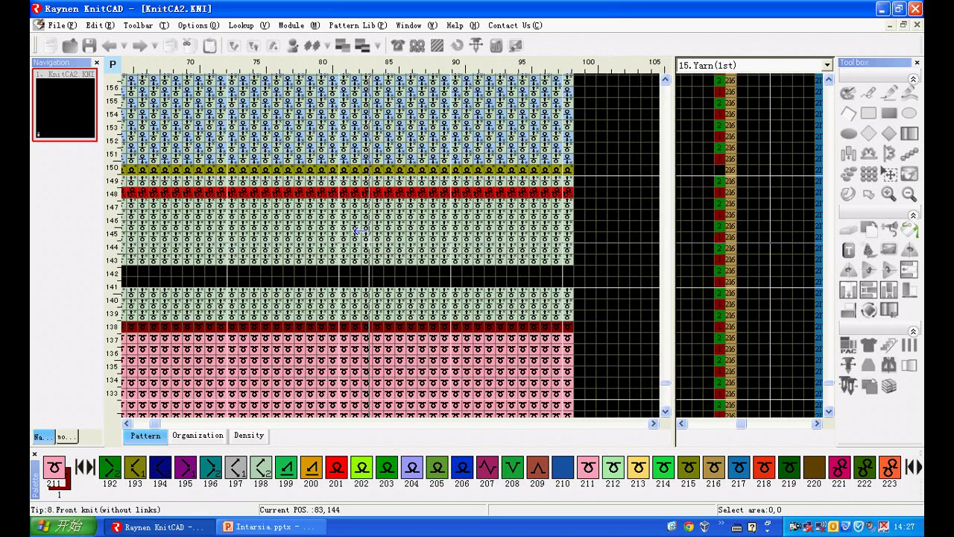
scroll(361, 241, down, 5)
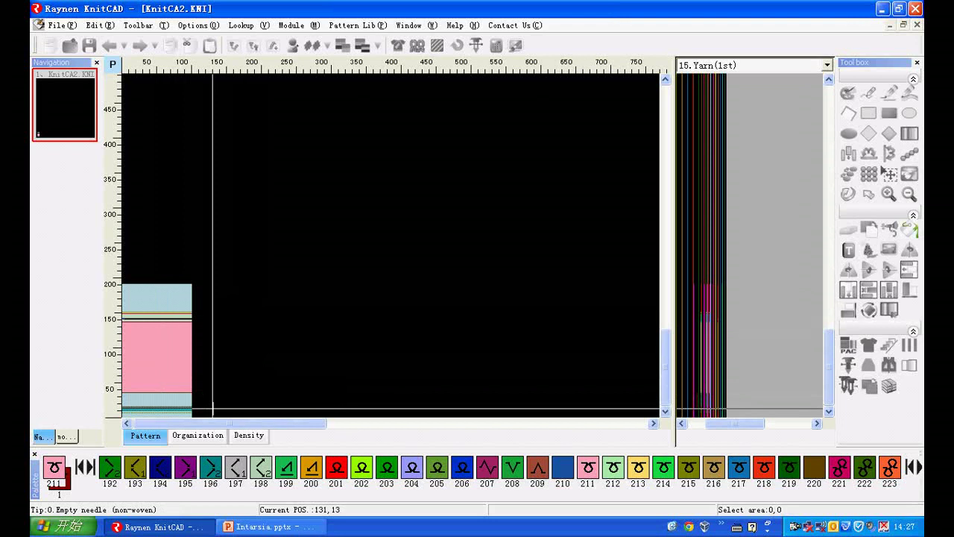
Step: Draw a filled custom rhombus in color 212, width 36, height 36, height first, X 1, Y 2, at the pink area's lower edge
key(Right)
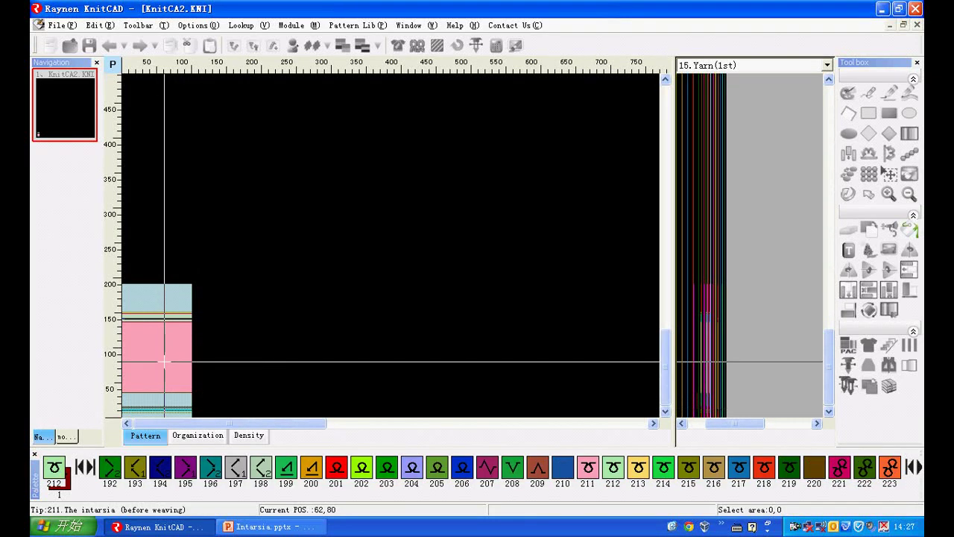
scroll(144, 374, up, 5)
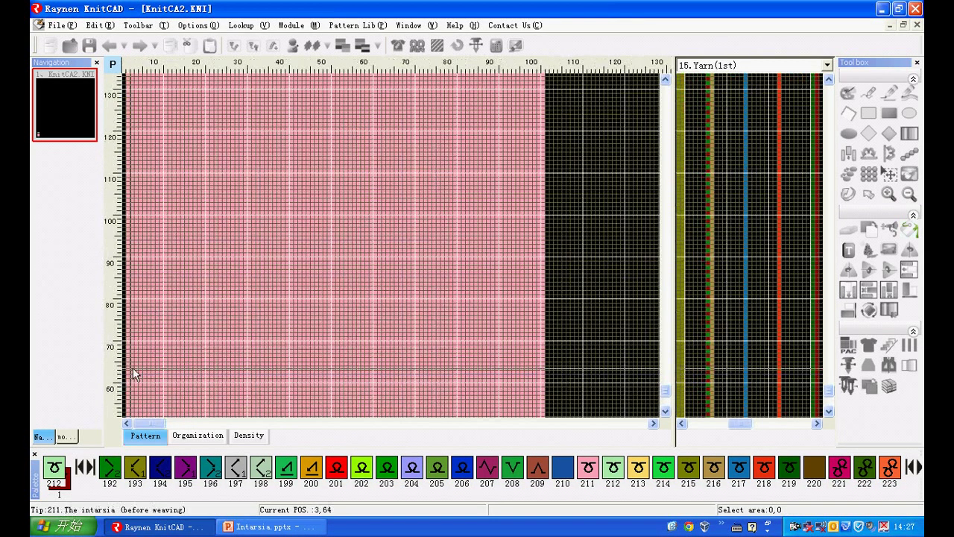
double_click(890, 134)
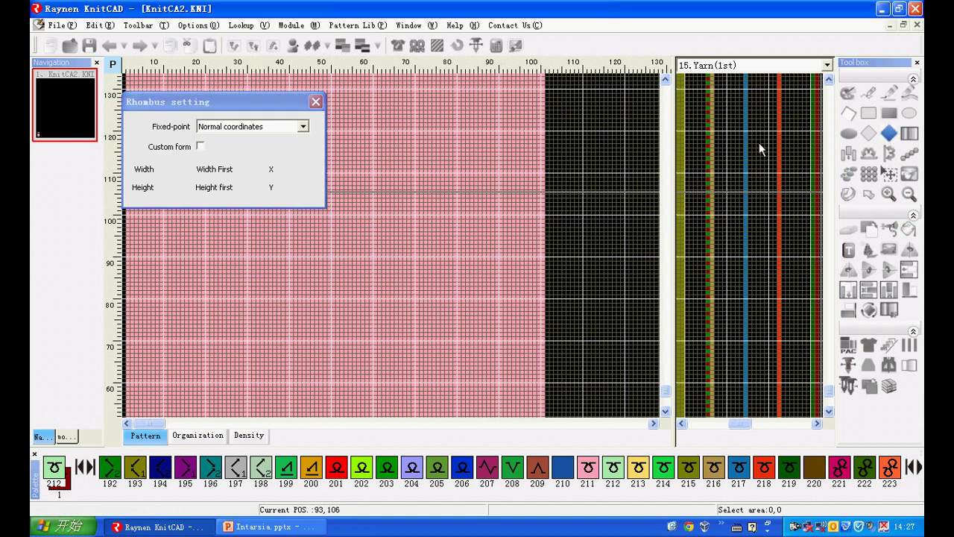
click(199, 146)
double_click(165, 167)
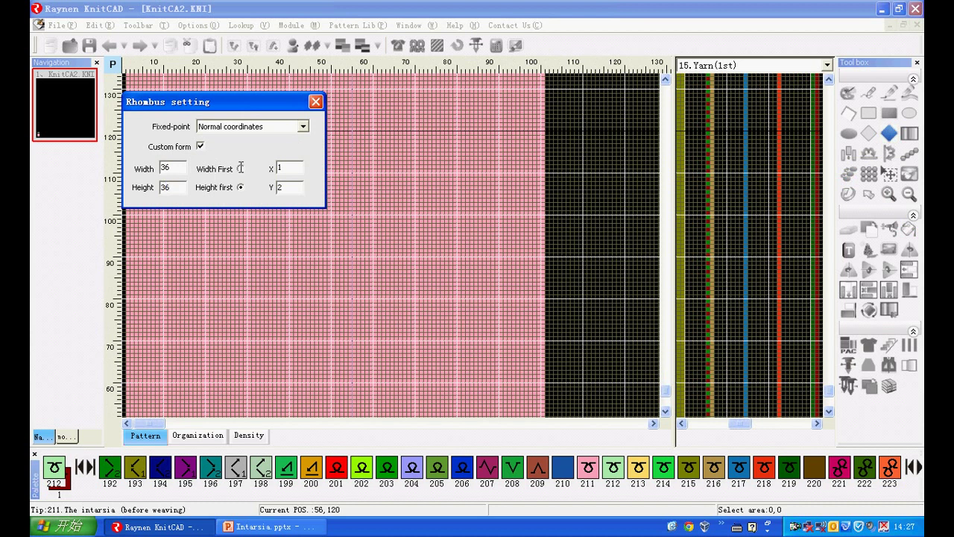
click(430, 263)
scroll(426, 266, down, 2)
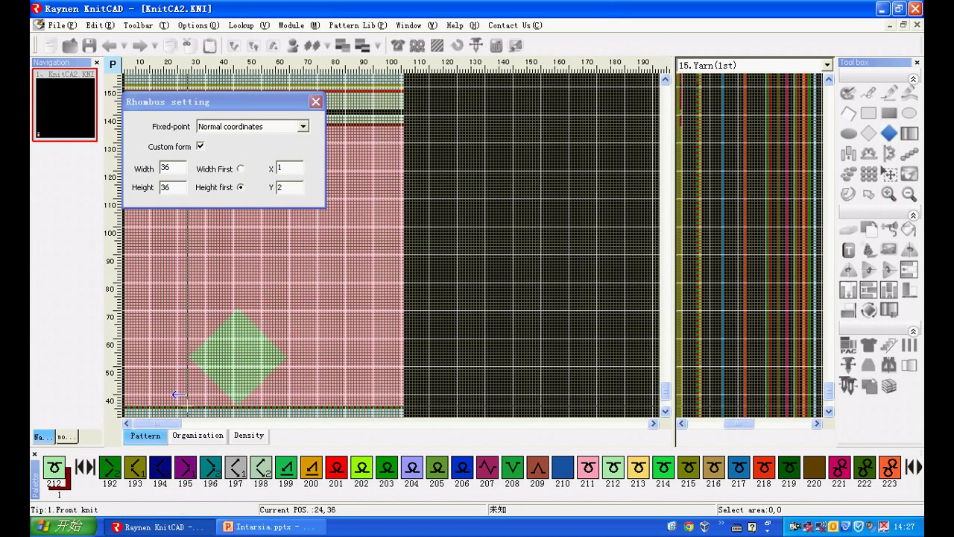
scroll(240, 355, up, 3)
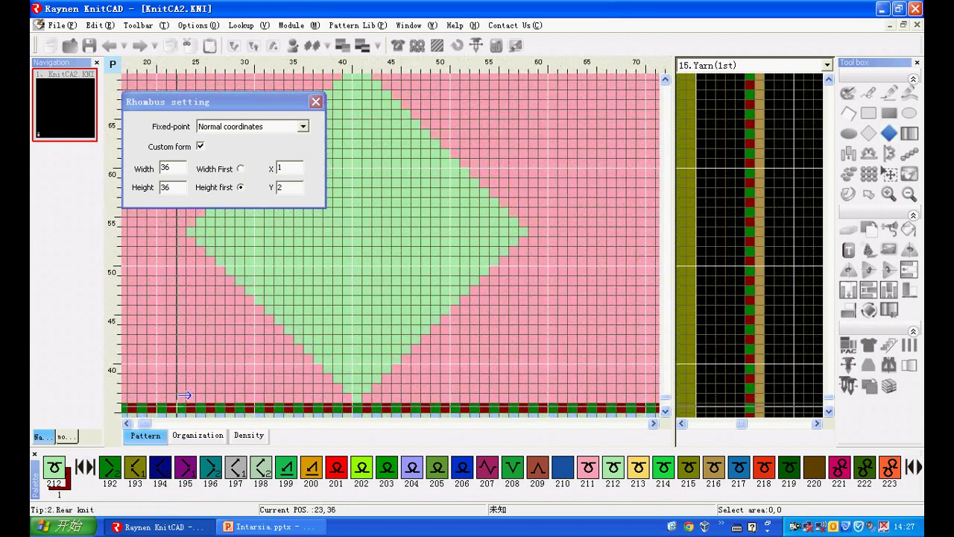
click(316, 102)
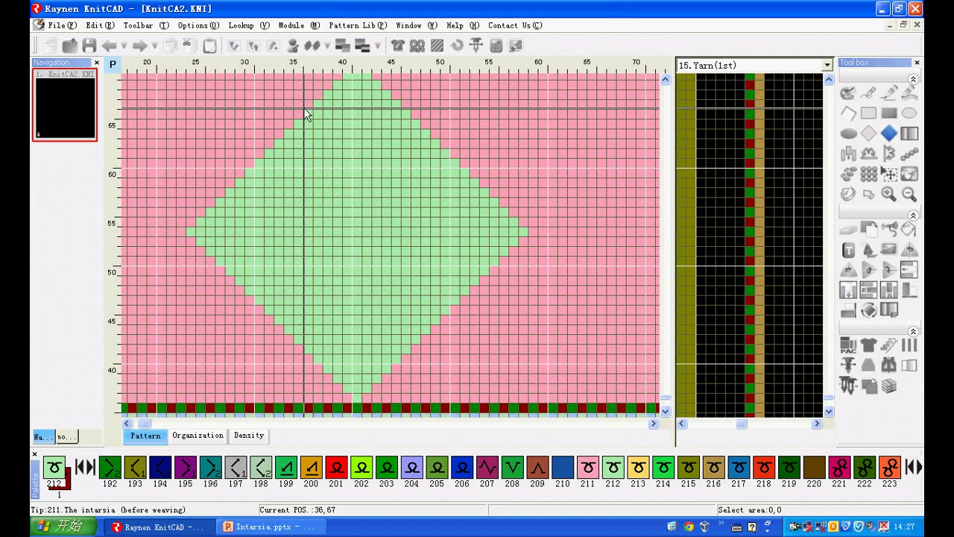
Step: Select the 35 by 35 area around the green rhombus and flat copy it upward to a height of 100
click(893, 178)
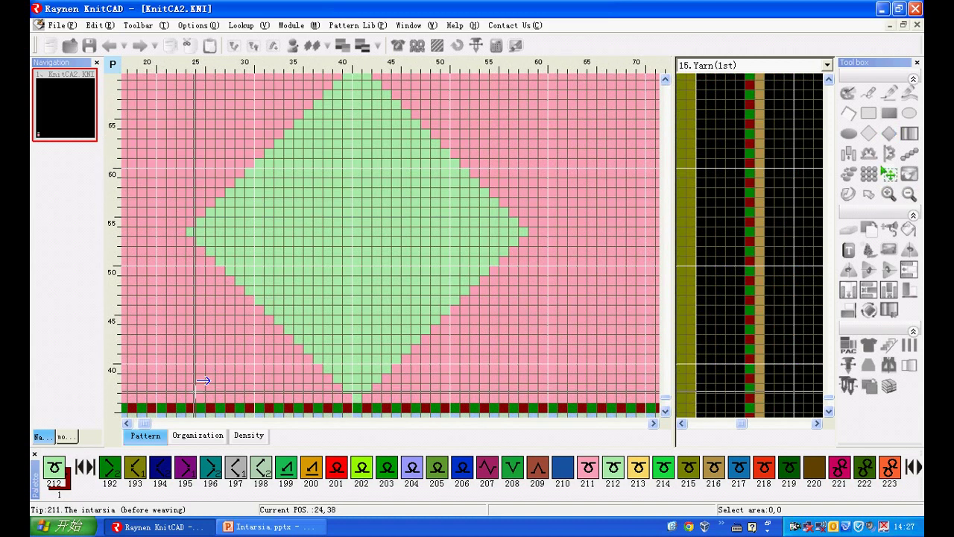
drag(192, 397, 519, 109)
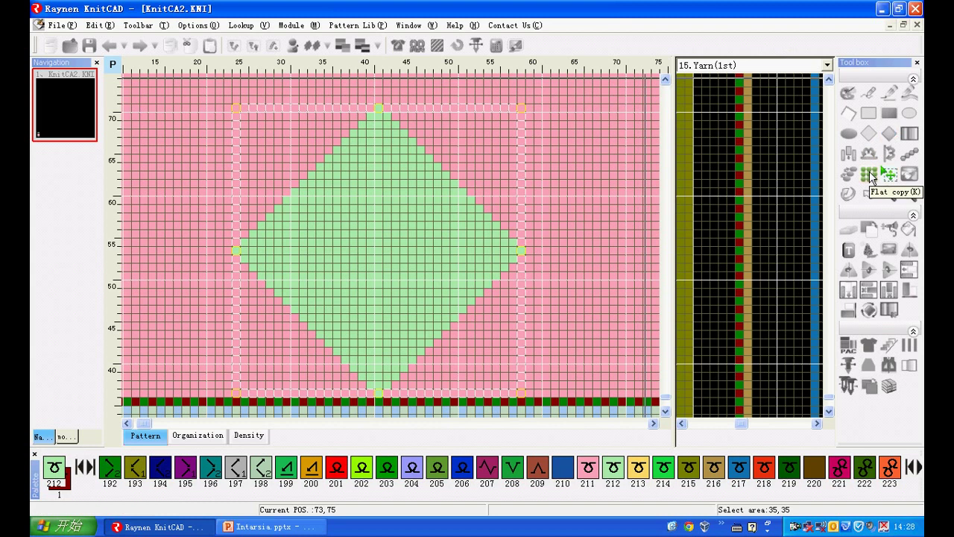
click(869, 174)
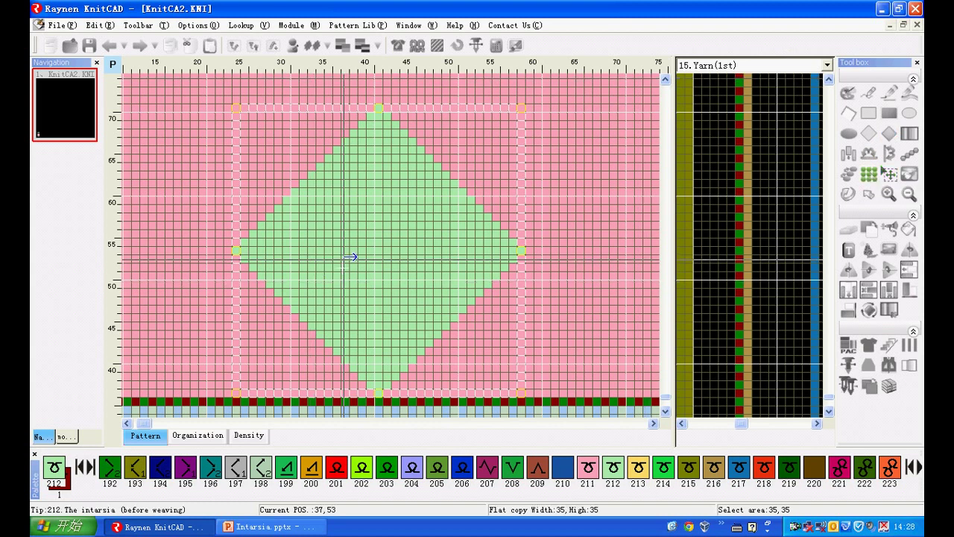
scroll(356, 268, down, 1)
scroll(350, 270, down, 5)
drag(335, 273, 185, 126)
scroll(185, 127, up, 3)
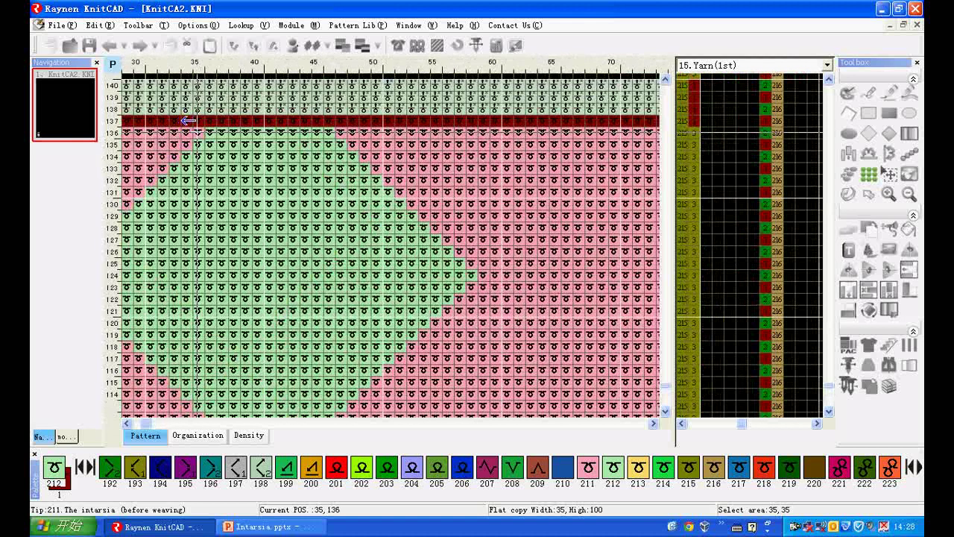
Step: Fill the pink area to the right of the rhombus column with intarsia color 213
scroll(230, 253, down, 4)
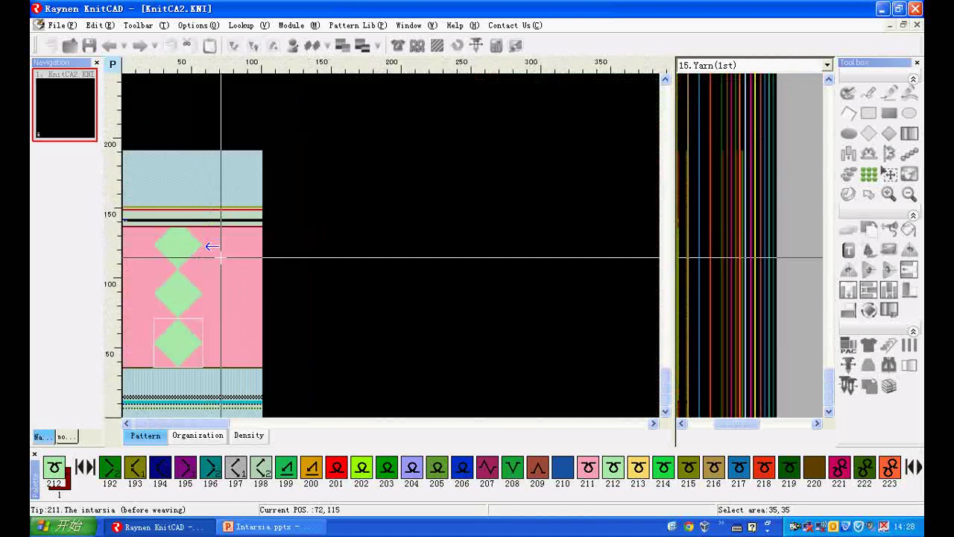
click(263, 279)
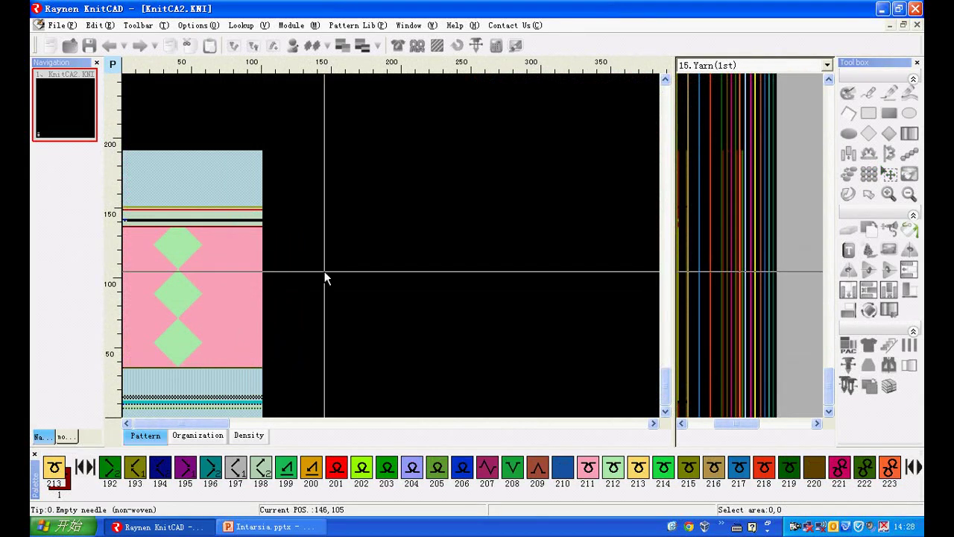
click(234, 283)
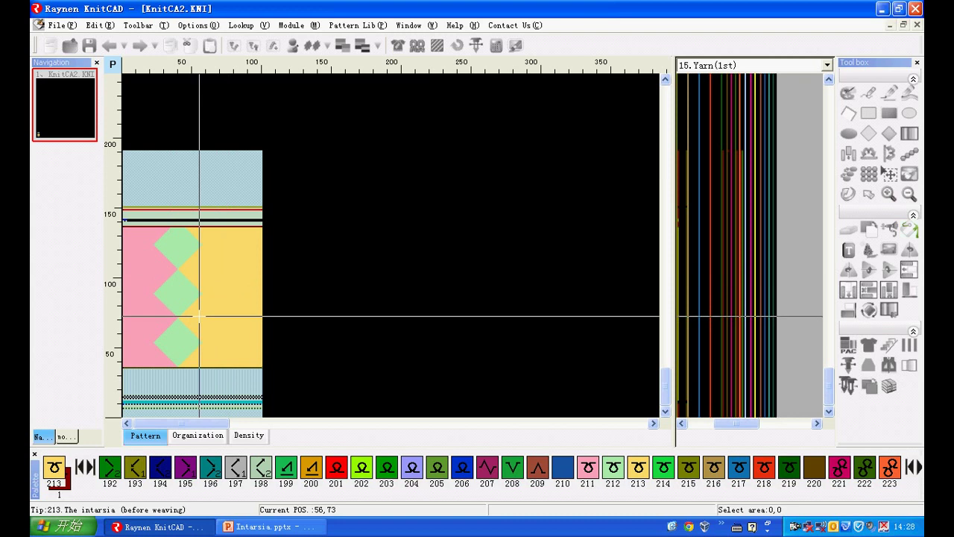
Step: Review the intarsia color slide in PowerPoint, return to Raynen KnitCAD and inspect the boundaries of the colored areas
click(256, 527)
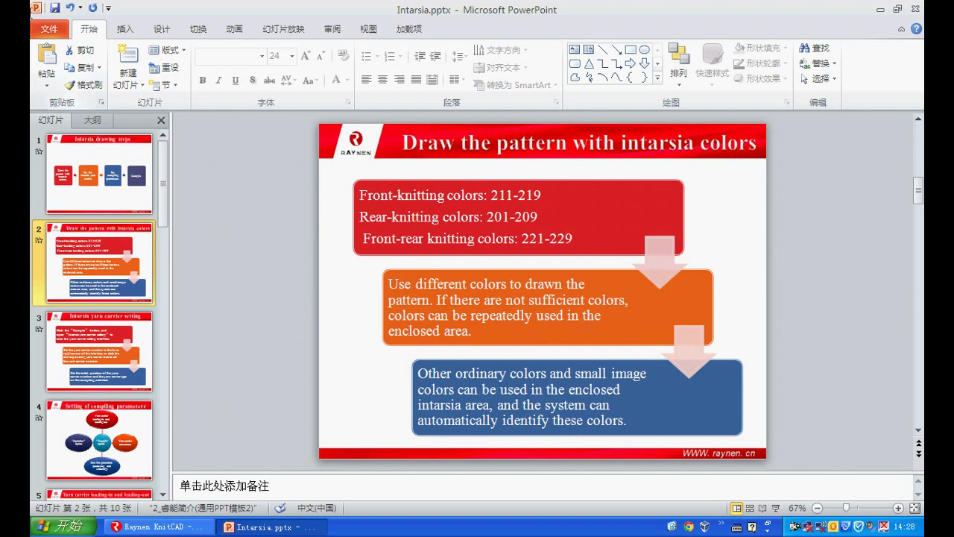
click(155, 526)
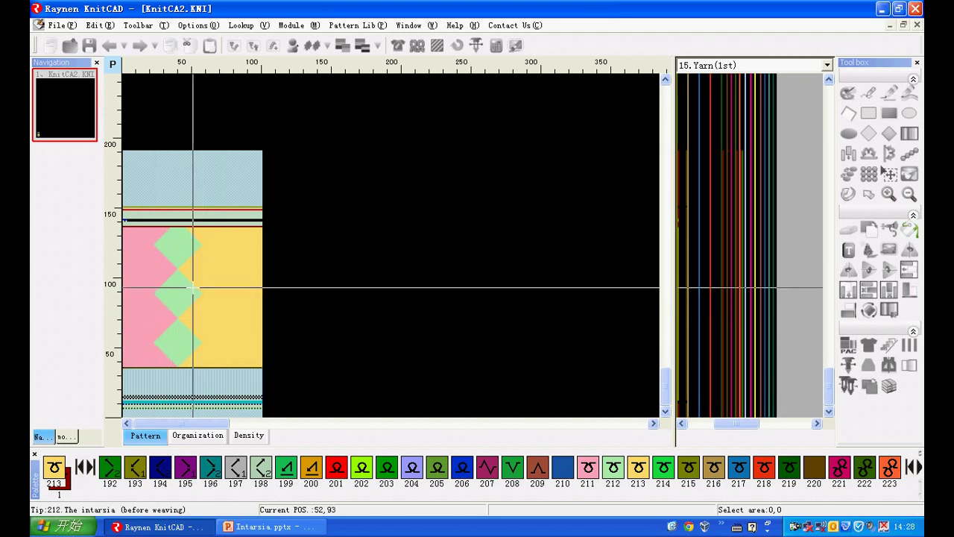
scroll(159, 256, up, 3)
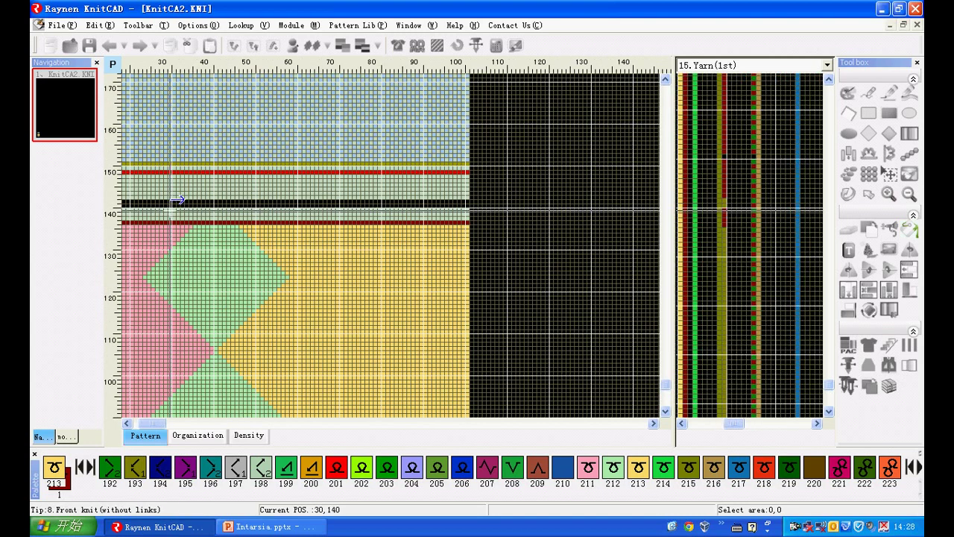
scroll(216, 207, down, 4)
scroll(178, 355, up, 4)
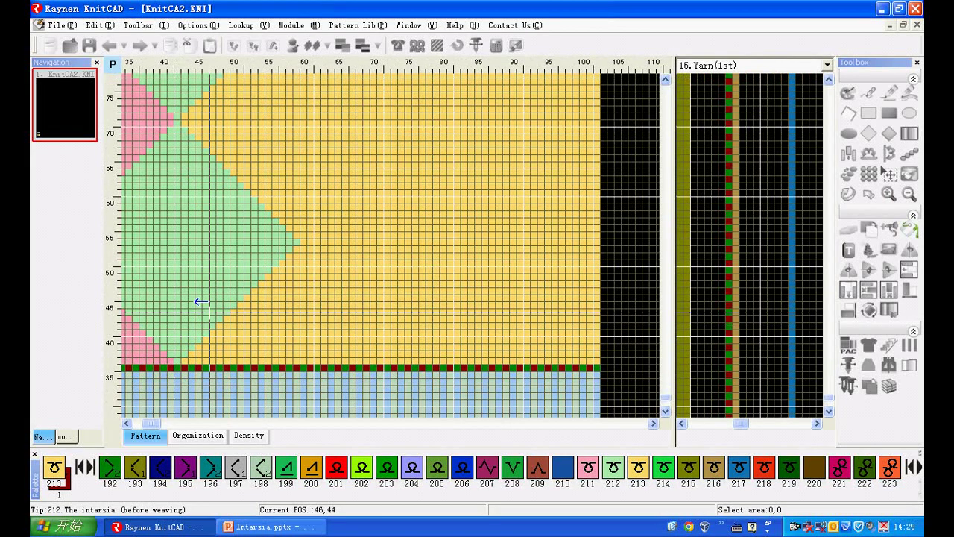
scroll(225, 296, down, 4)
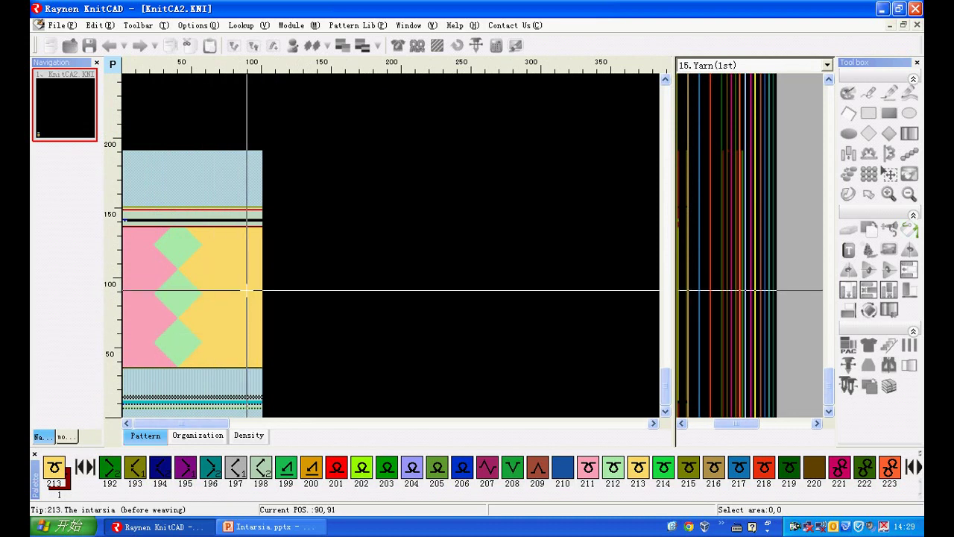
Step: Fill the yellow area to the right of the rhombus column with intarsia color 211
mouse_move(239, 290)
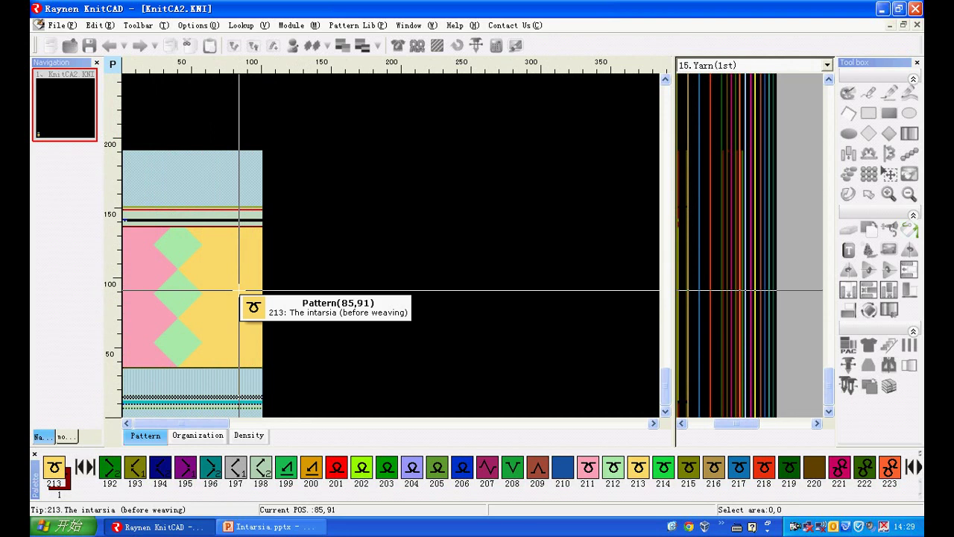
click(587, 468)
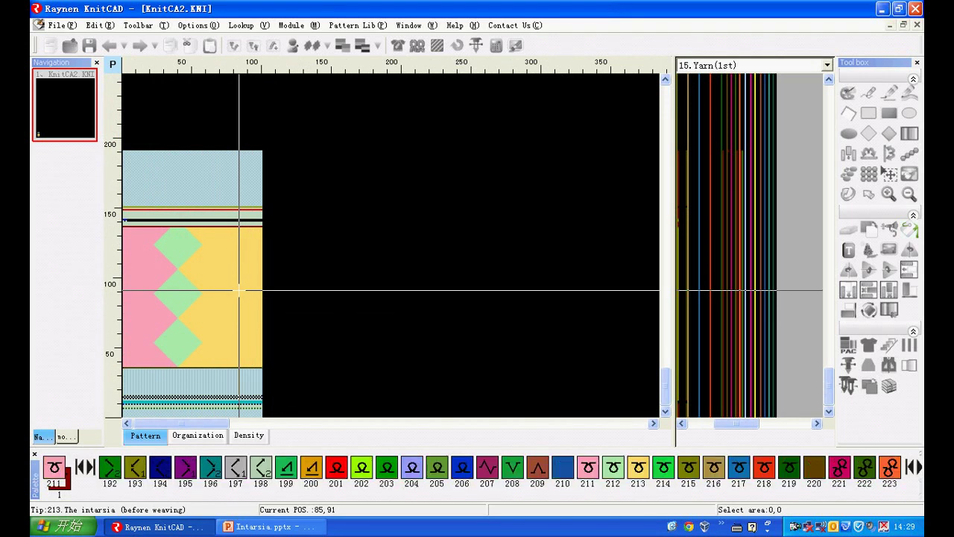
click(907, 229)
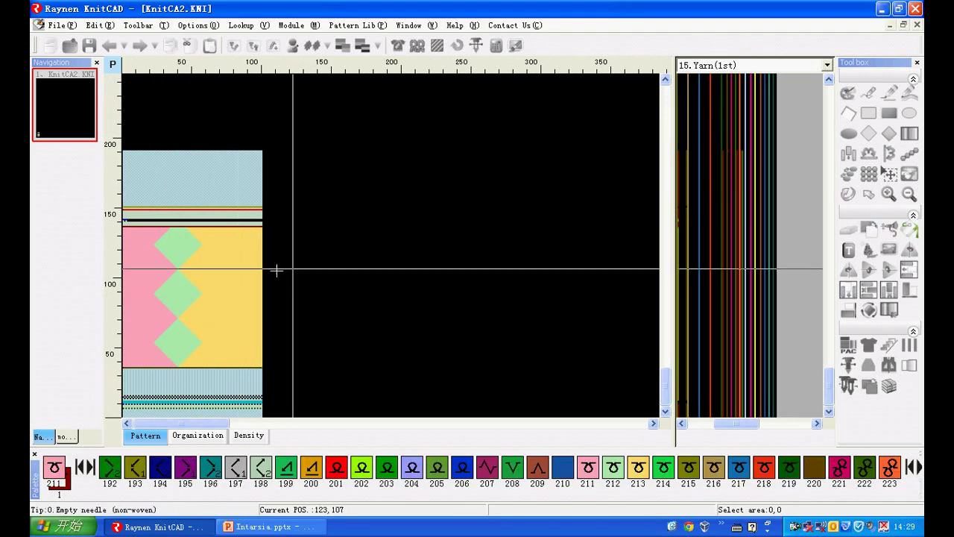
click(233, 283)
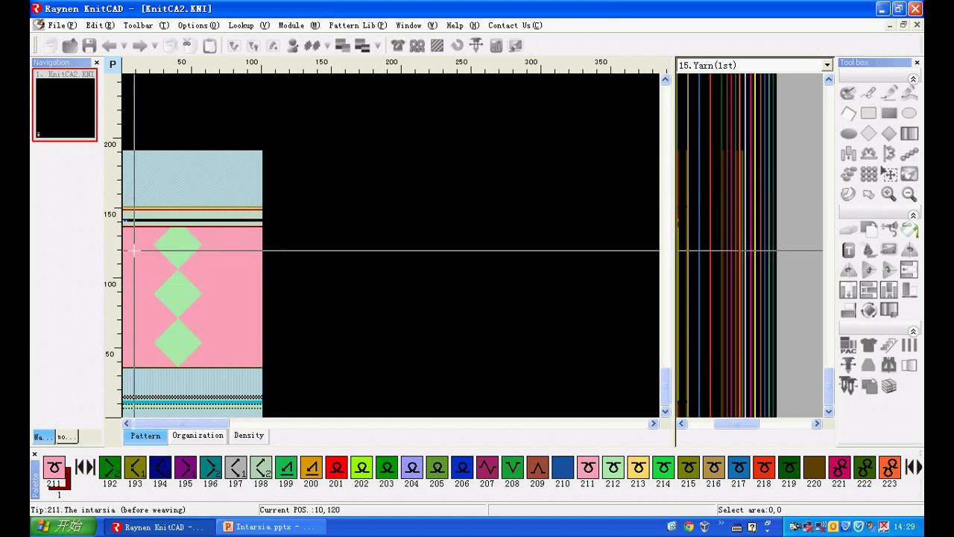
Step: Examine the rhombuses' edges and meeting points, and reread the PowerPoint slide on using colors in enclosed areas before returning to KnitCAD
scroll(125, 266, up, 2)
scroll(124, 266, up, 1)
scroll(230, 192, down, 4)
scroll(213, 369, up, 3)
scroll(216, 363, down, 4)
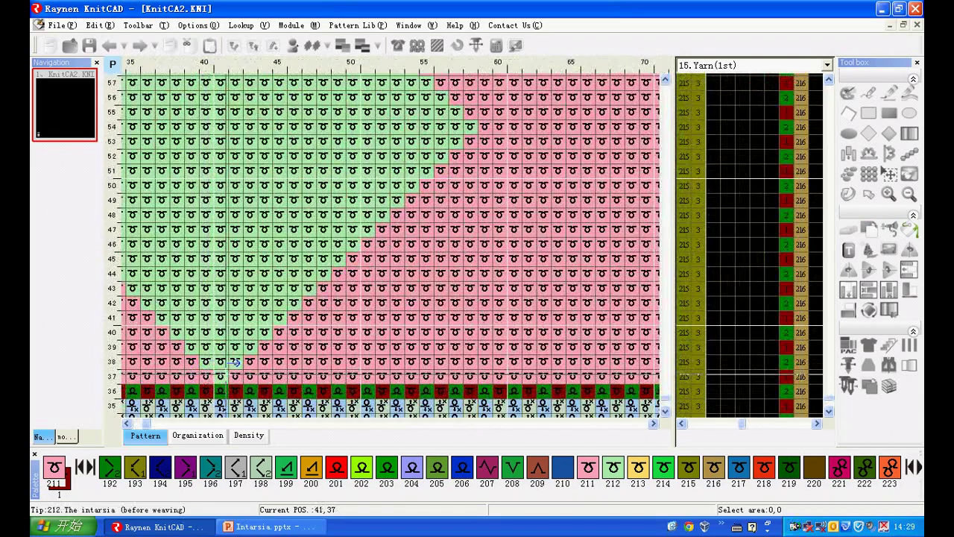
scroll(240, 392, down, 1)
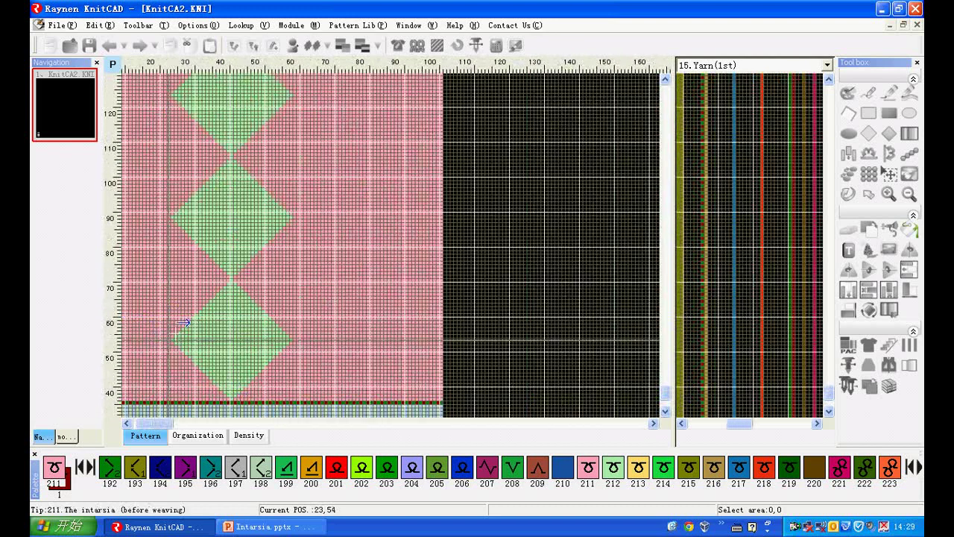
scroll(246, 339, down, 1)
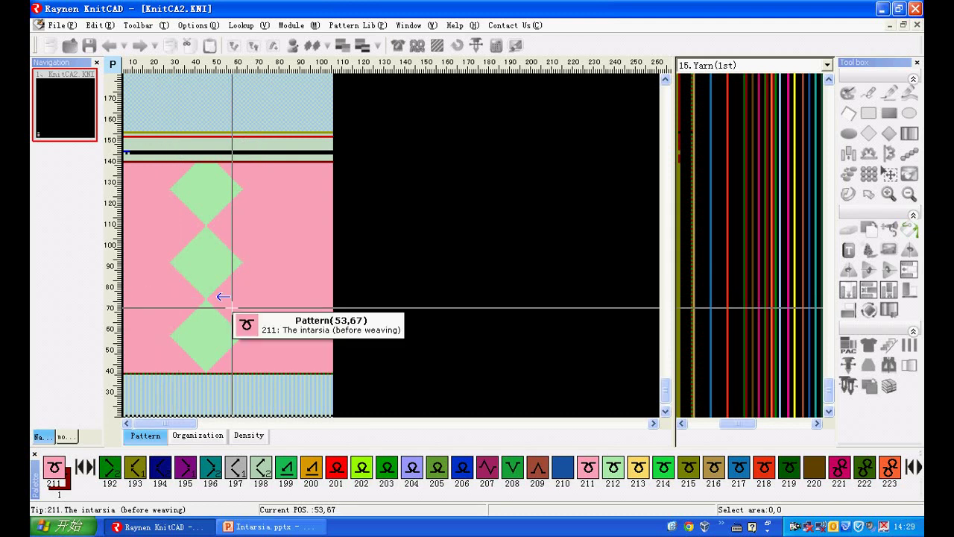
click(227, 527)
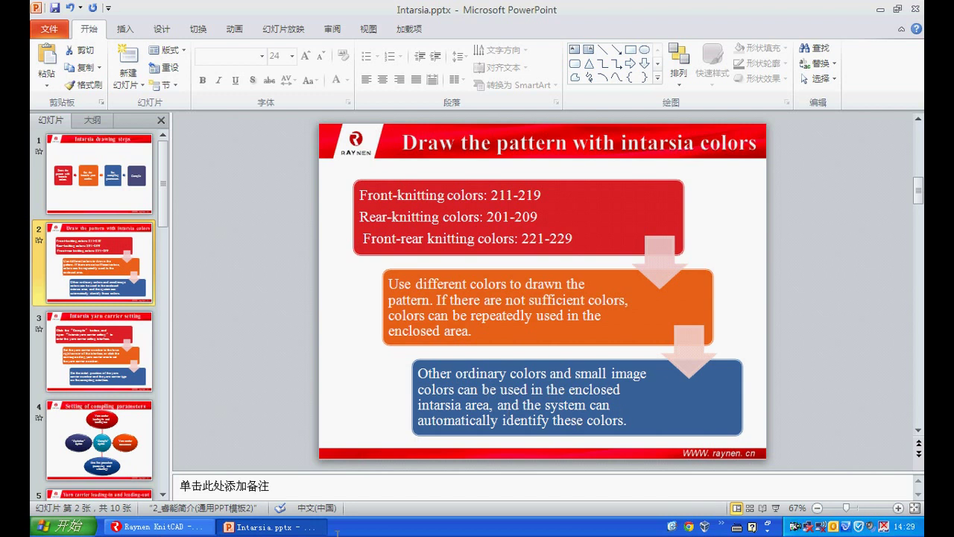
click(181, 526)
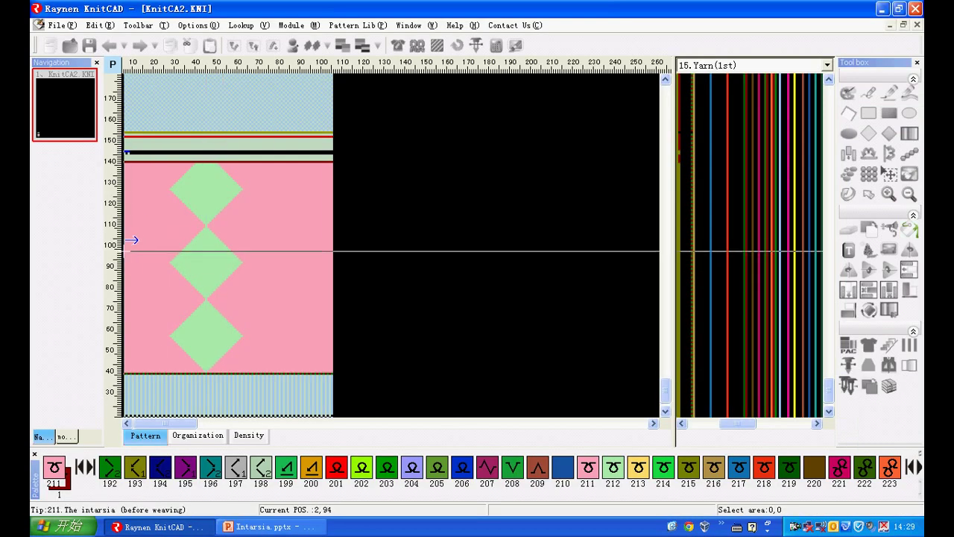
Step: Draw a descending diagonal of color 71 in the pink area left of the lowest rhombus, from needle 8, row 61 to needle 13, row 56
scroll(138, 313, up, 3)
scroll(214, 279, up, 2)
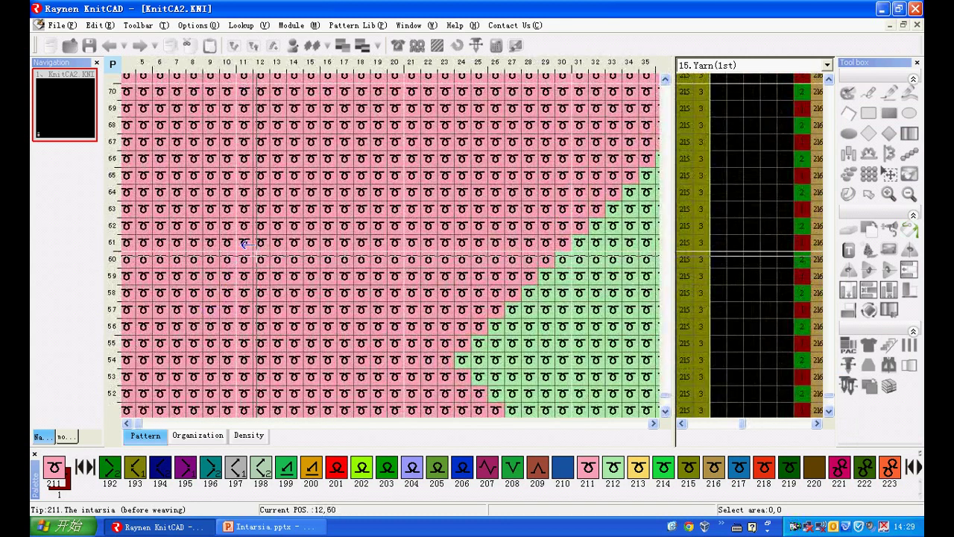
key(7)
key(1)
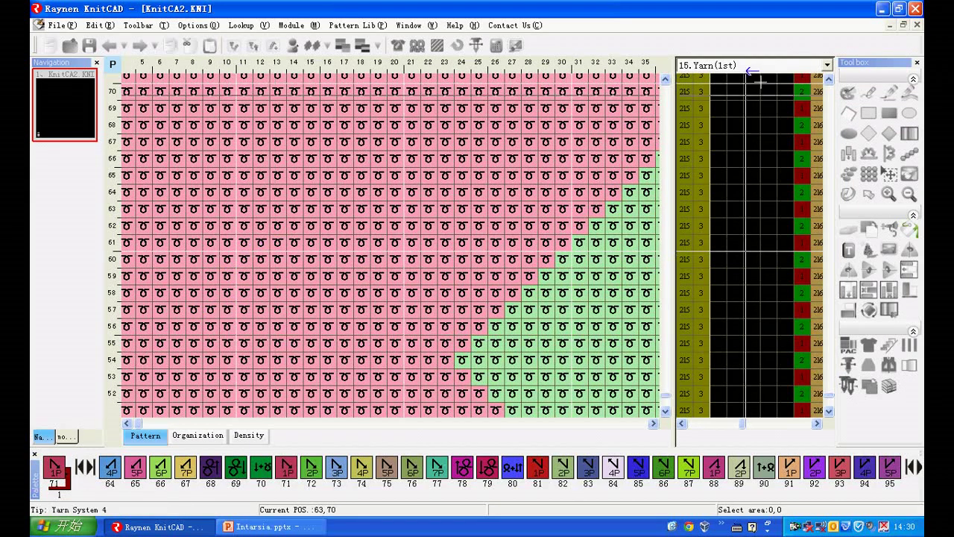
click(870, 92)
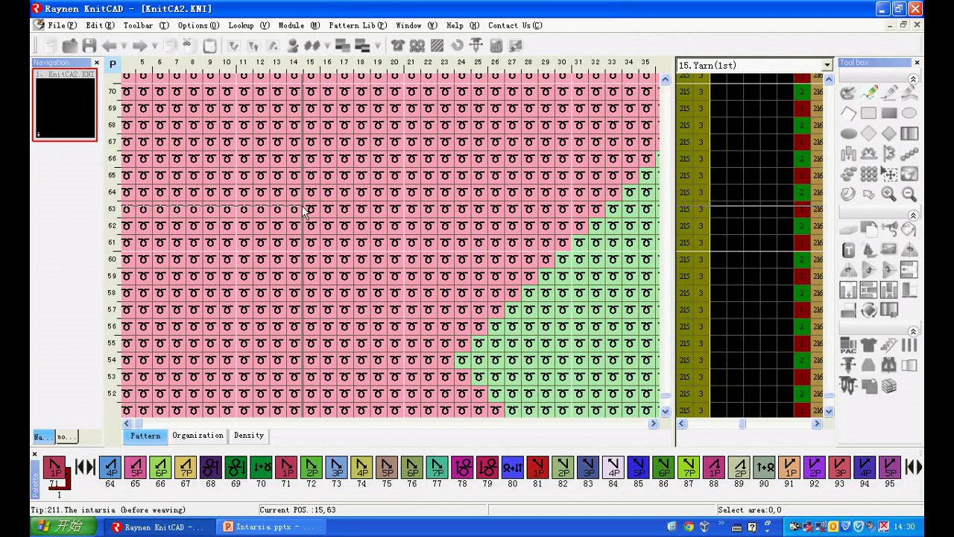
click(193, 242)
click(210, 258)
click(227, 275)
click(244, 292)
click(261, 309)
click(277, 326)
scroll(282, 318, down, 2)
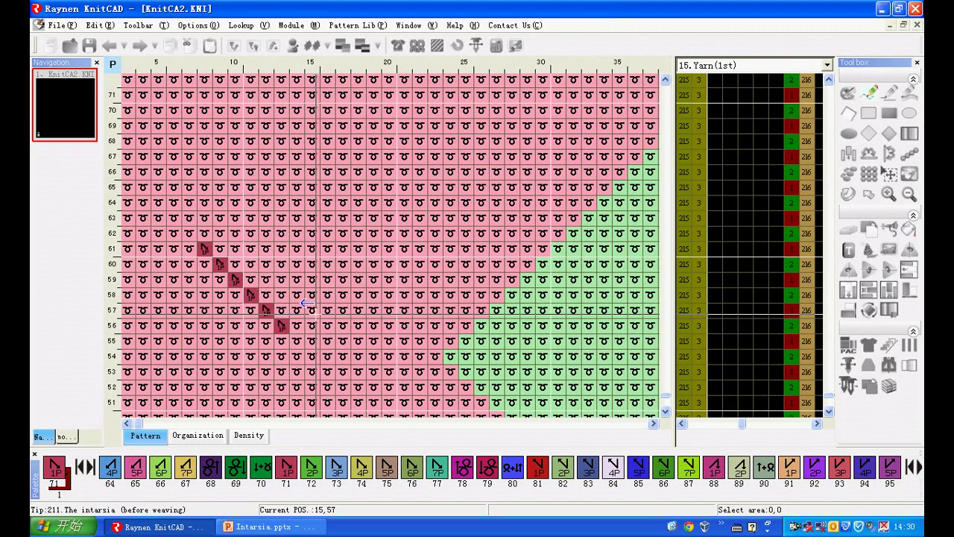
Step: Draw an ascending diagonal of color 61 beside it, from needle 15, row 56 to needle 20, row 61, completing the V shape
scroll(234, 252, up, 2)
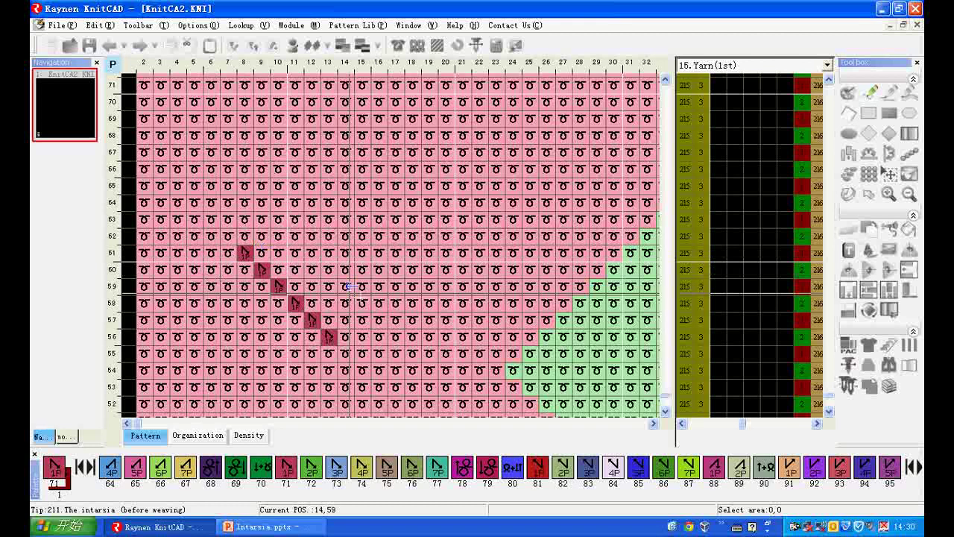
key(6)
key(1)
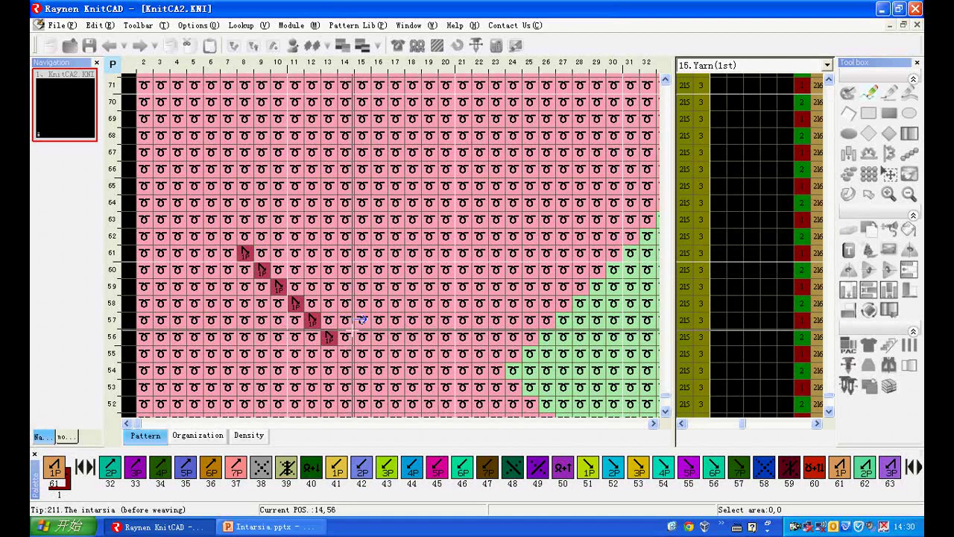
drag(358, 337, 446, 252)
Step: Select a 14 by 17 area around the V-shaped transfer marks and flat-copy it upward along the left pink area, up to the top rhombus
scroll(357, 225, down, 7)
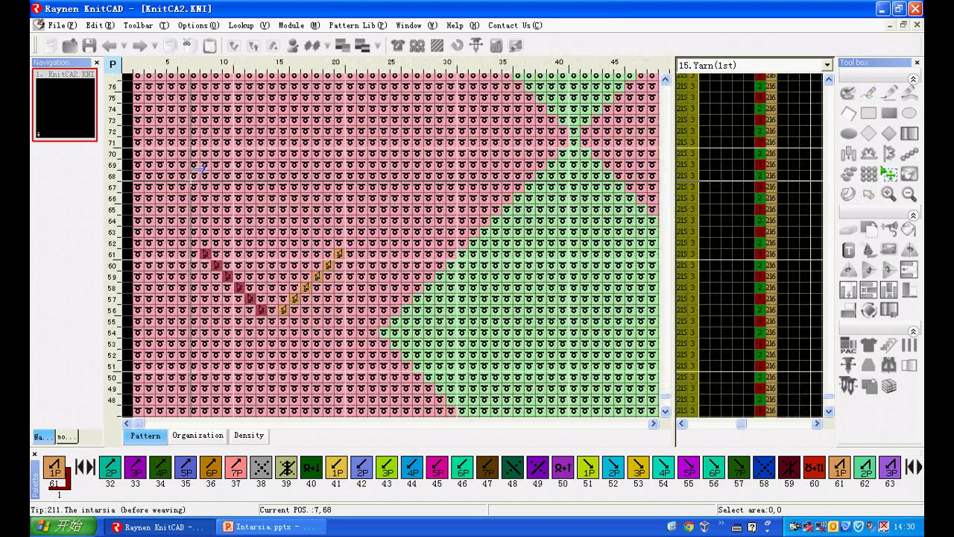
drag(194, 176, 339, 356)
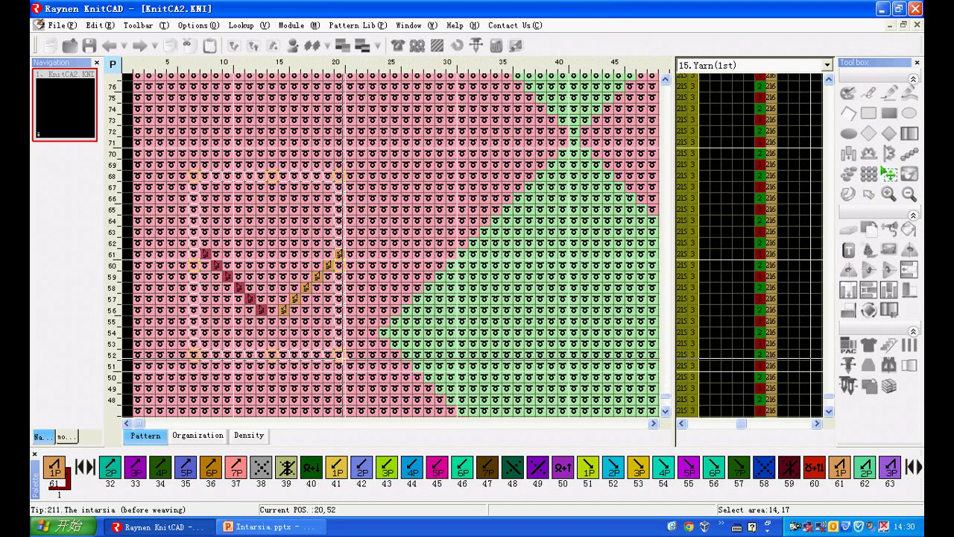
click(869, 173)
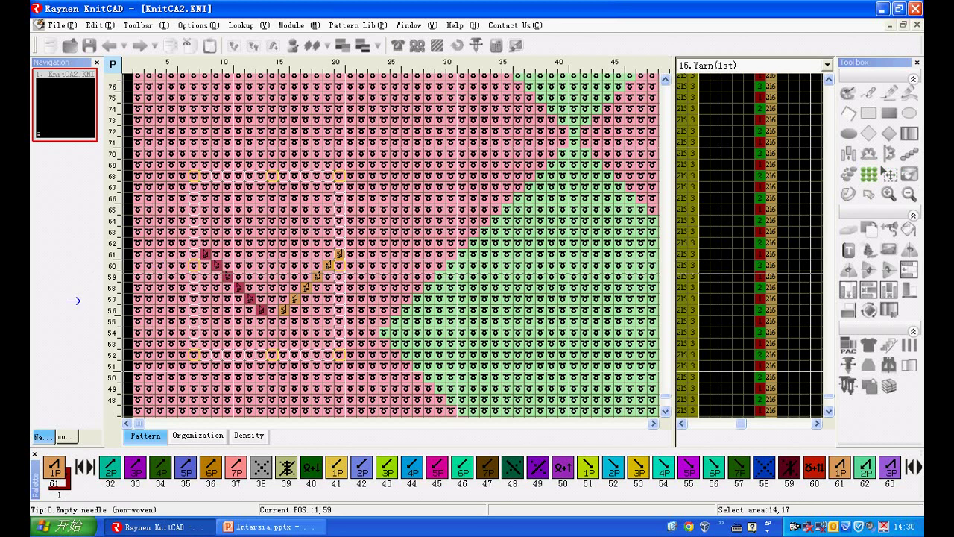
scroll(319, 272, down, 2)
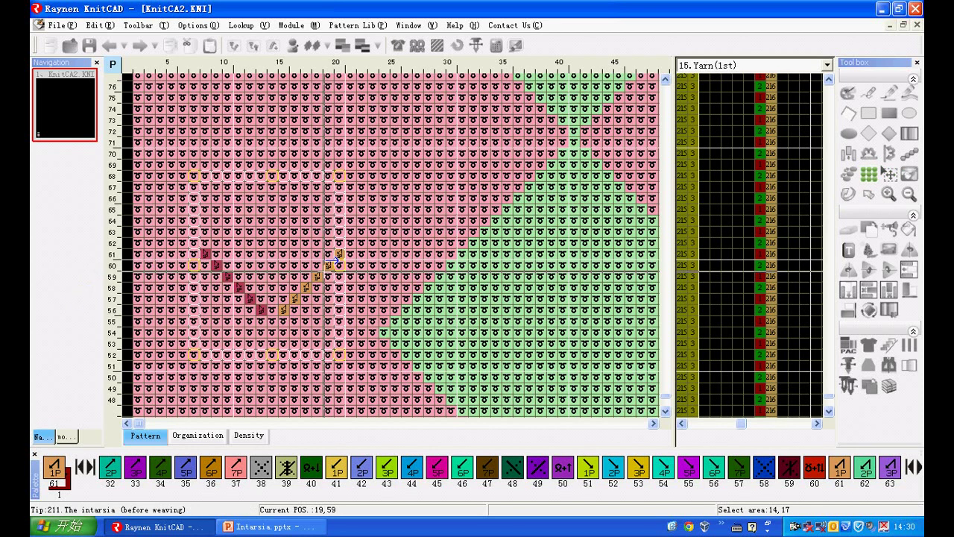
scroll(253, 287, down, 2)
scroll(226, 277, down, 2)
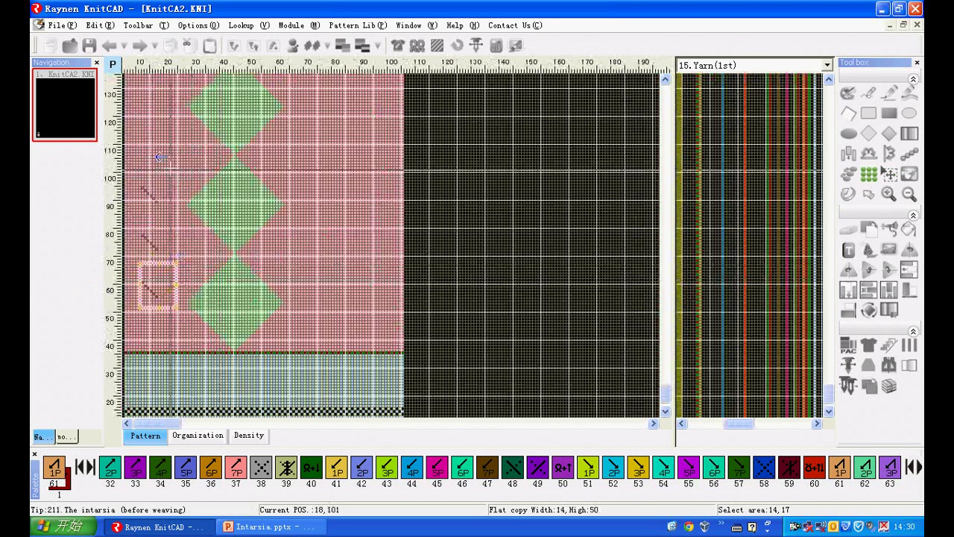
scroll(153, 281, down, 2)
scroll(149, 134, up, 3)
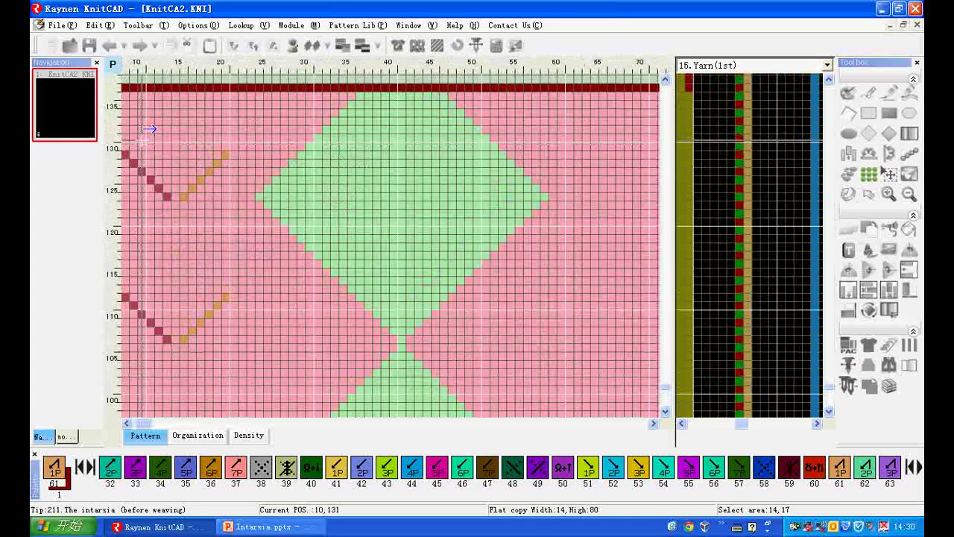
scroll(179, 142, down, 1)
scroll(218, 149, down, 1)
scroll(219, 149, up, 3)
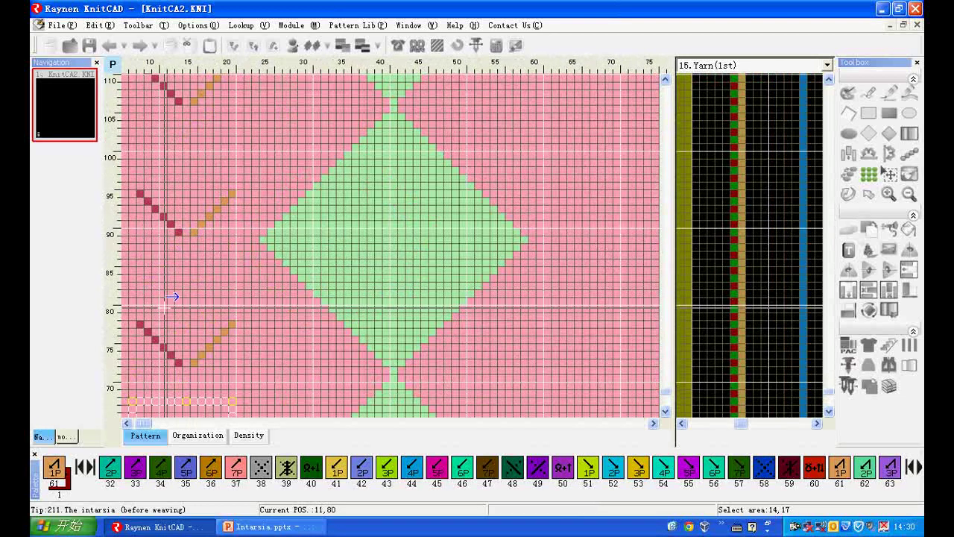
Step: Examine the repeated V-shaped marks inside the pink intarsia area beside the rhombuses
scroll(158, 291, up, 1)
scroll(158, 292, up, 2)
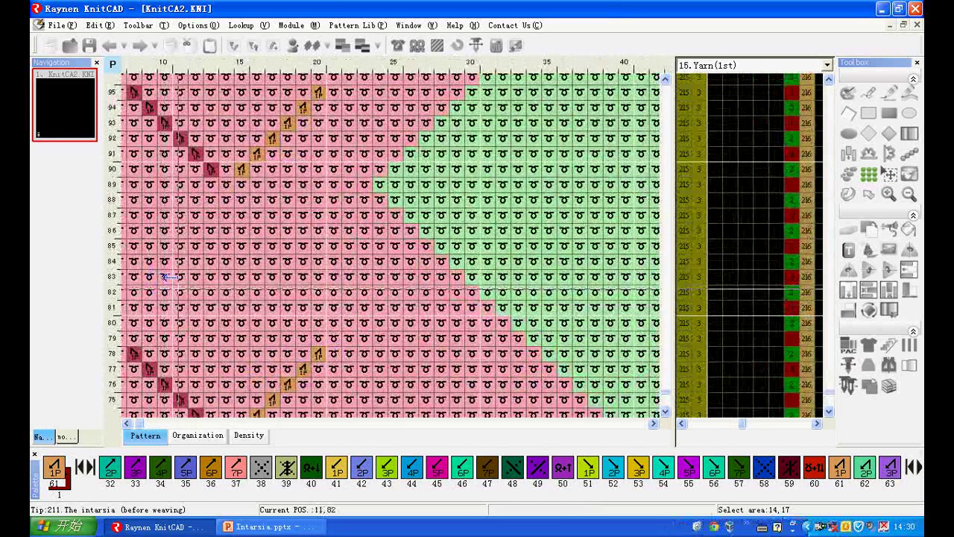
scroll(319, 202, down, 2)
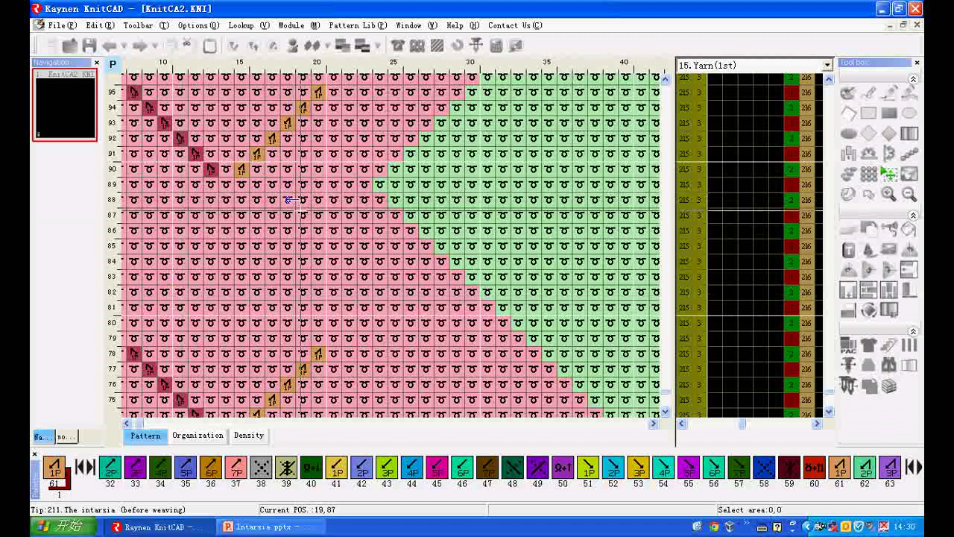
scroll(268, 298, up, 1)
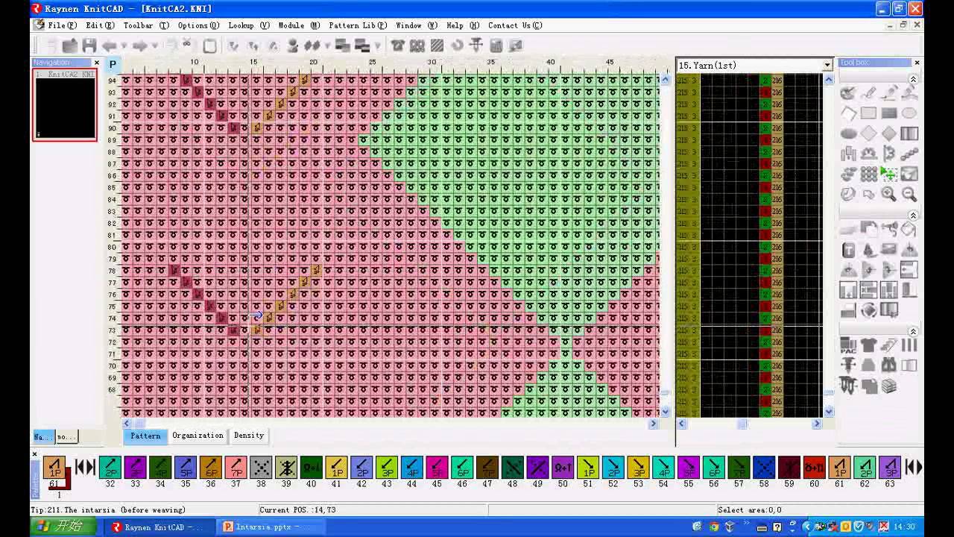
scroll(264, 341, down, 1)
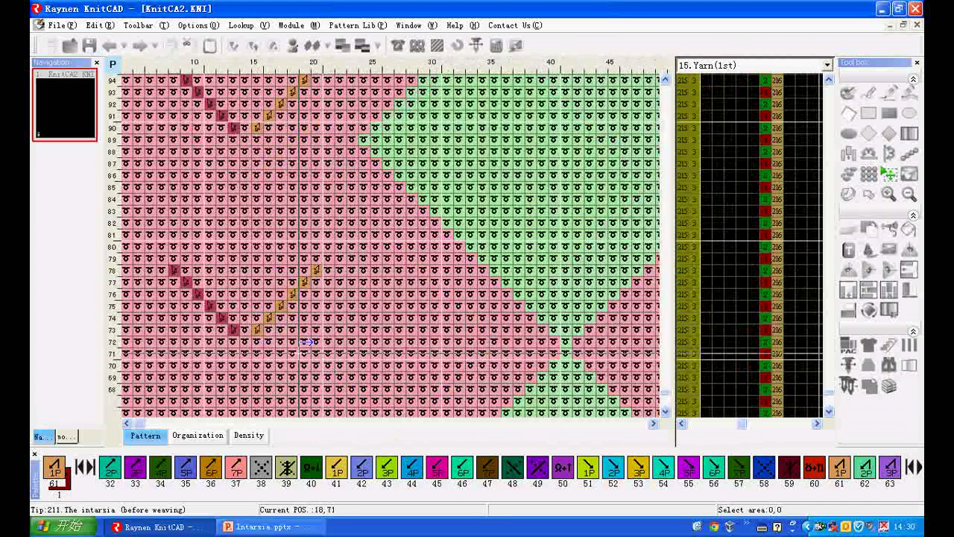
scroll(283, 325, up, 1)
scroll(283, 325, down, 1)
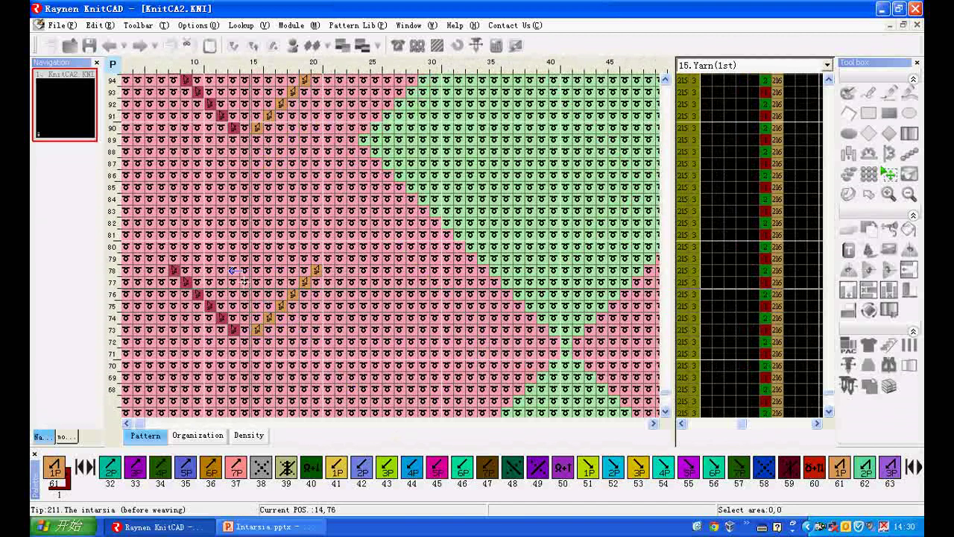
scroll(137, 176, up, 1)
Step: Switch to PowerPoint, read the intarsia color and "Intarsia yarn carrier setting" slides, and return to Raynen KnitCAD
click(226, 531)
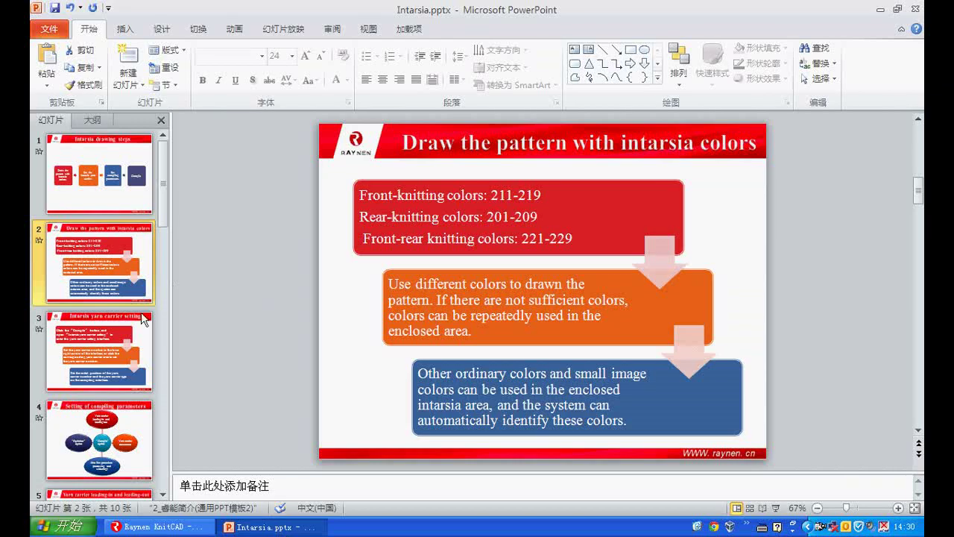
click(115, 340)
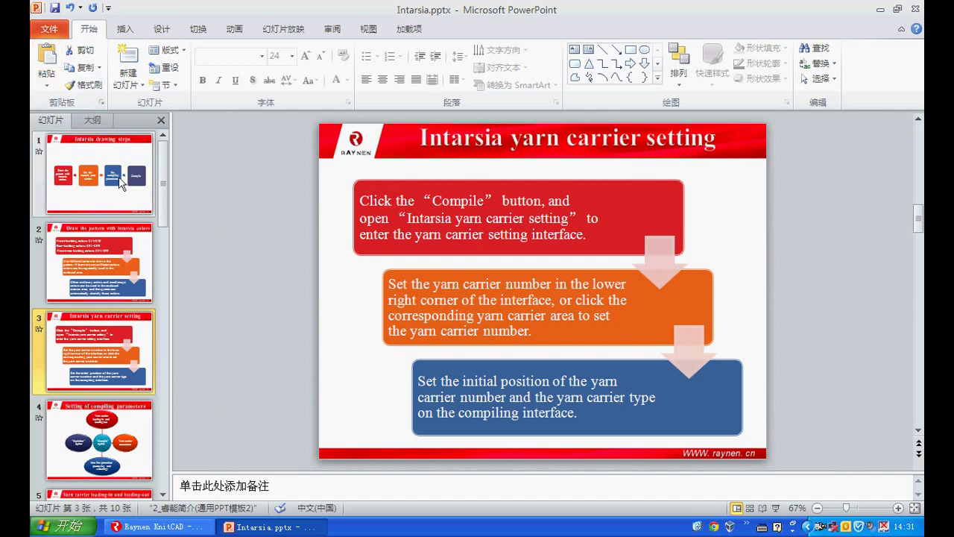
click(153, 527)
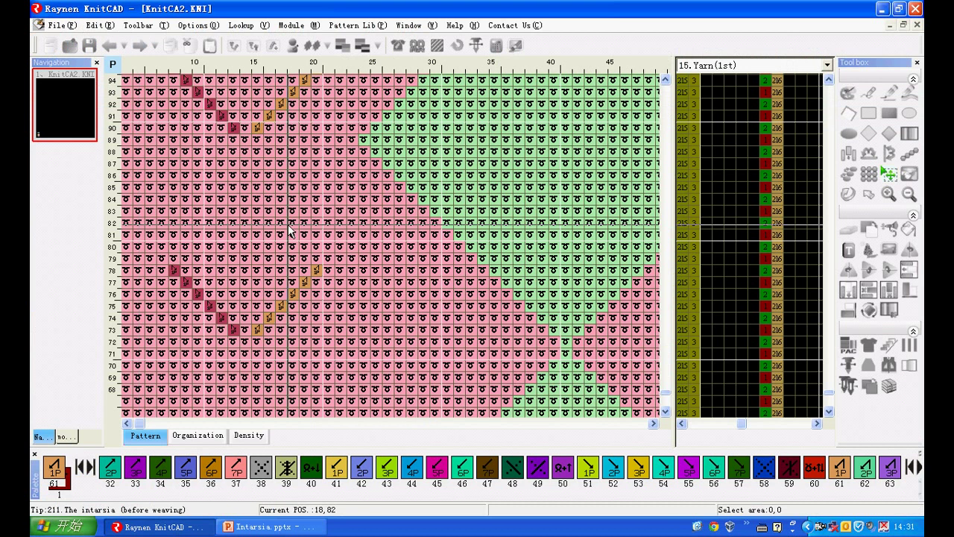
Step: Open the compilation options for the pattern and bring up the intarsia yarn settings
scroll(319, 201, down, 5)
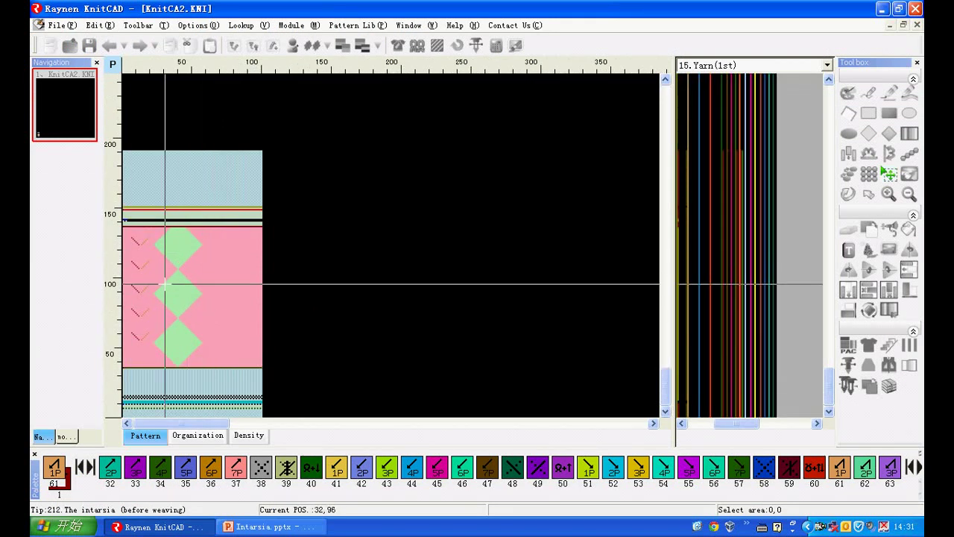
scroll(153, 284, down, 2)
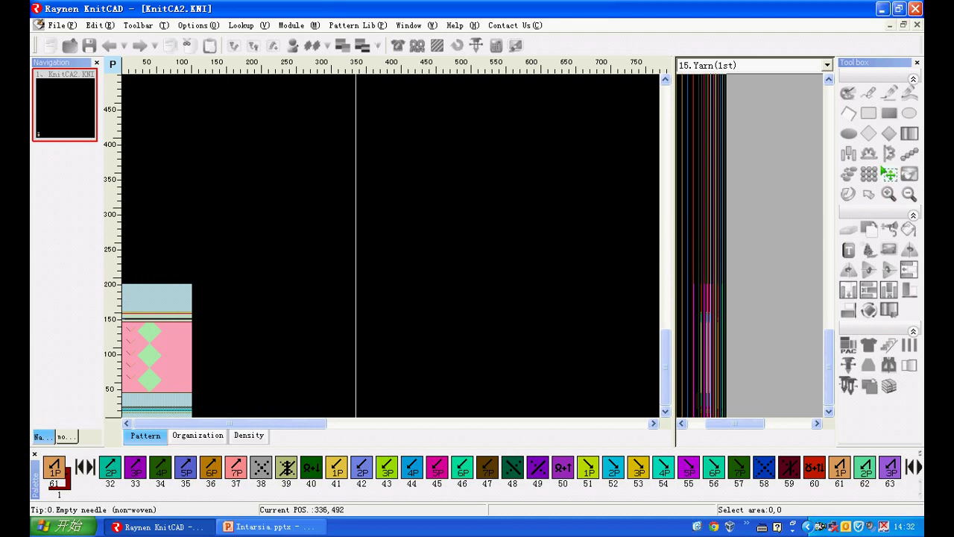
click(438, 47)
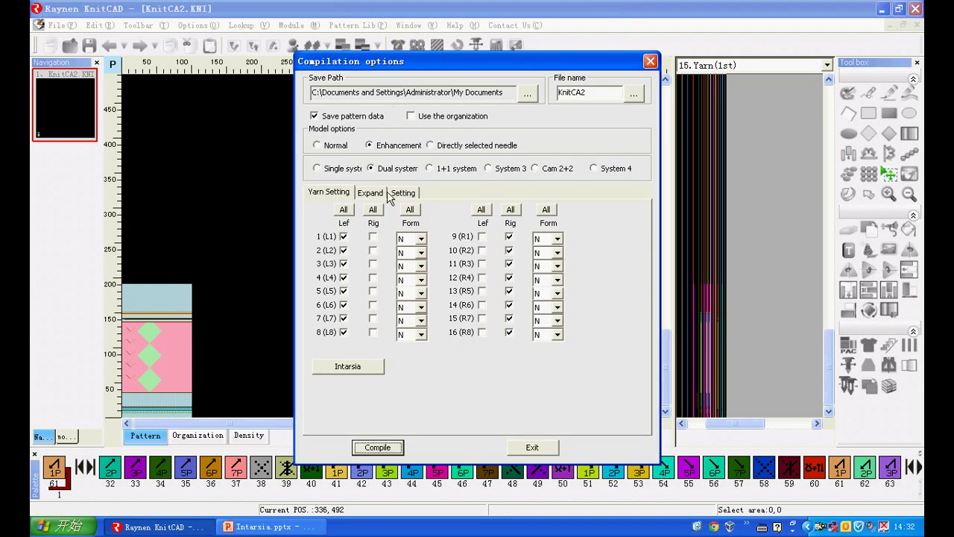
click(349, 366)
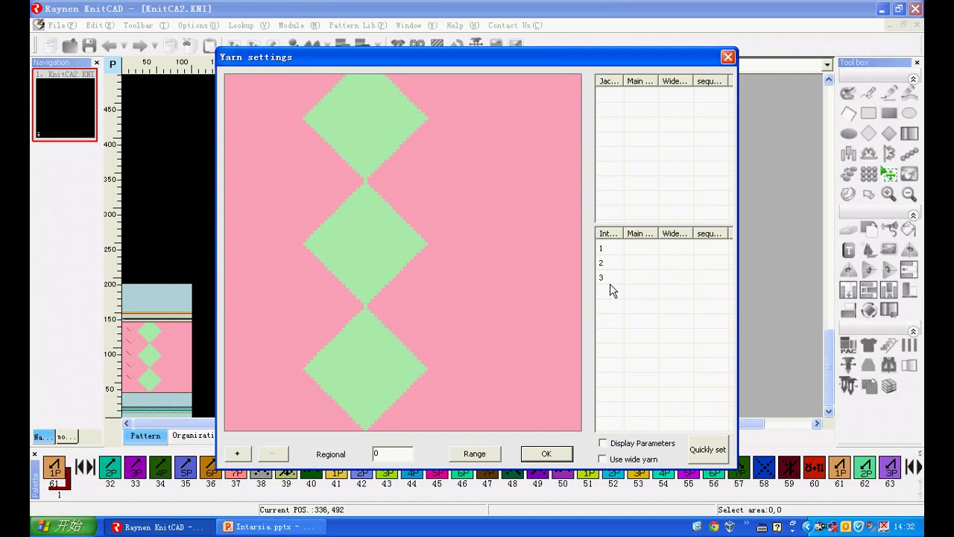
Step: Assign main yarn carriers 3, 4 and 5 to intarsia areas 1, 2 and 3 respectively
click(648, 256)
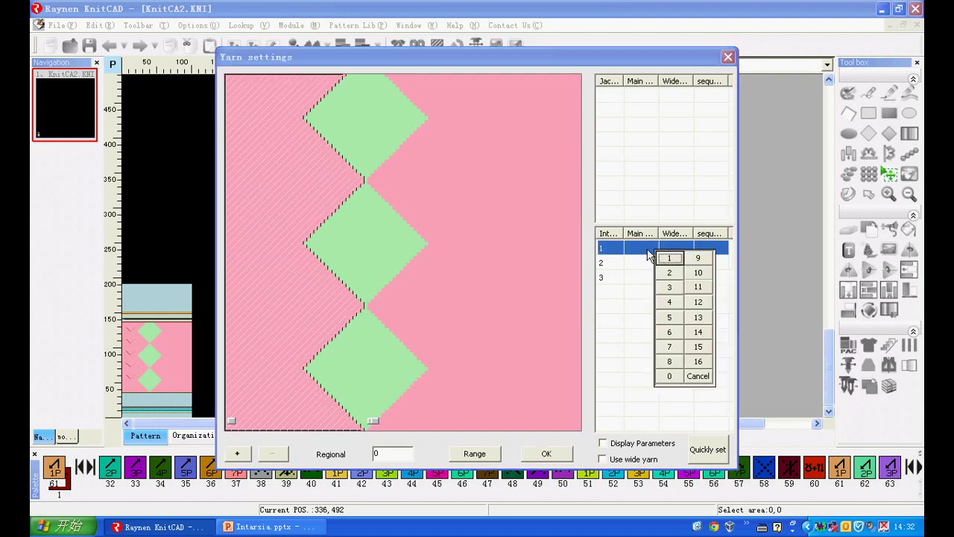
click(671, 287)
click(669, 302)
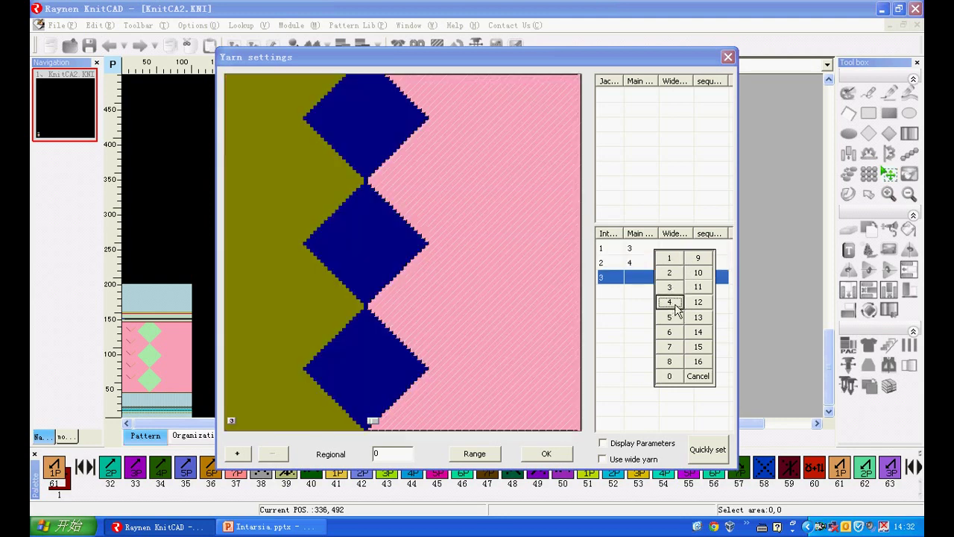
click(670, 318)
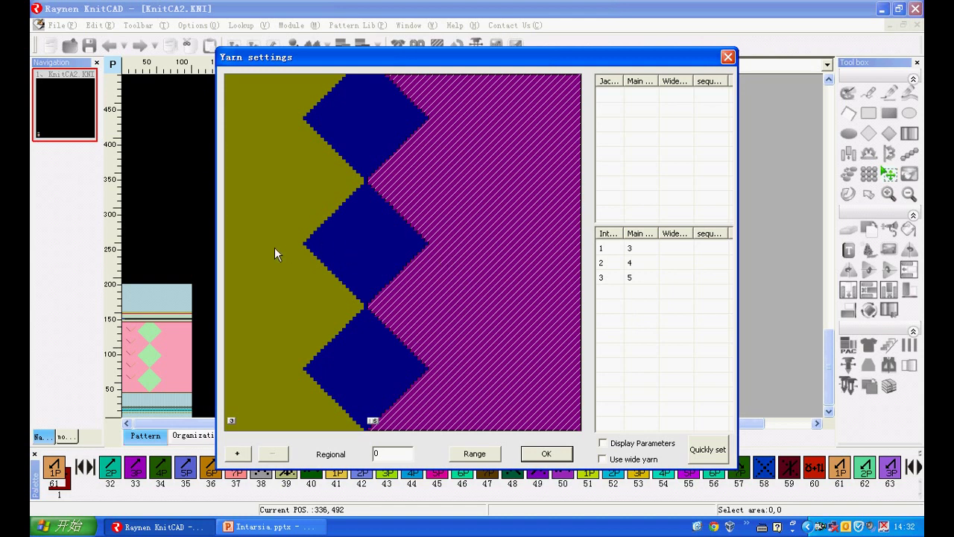
Step: Change the yarn carrier of the area left of the rhombuses to 2 directly on the preview, and accept the yarn settings
click(273, 223)
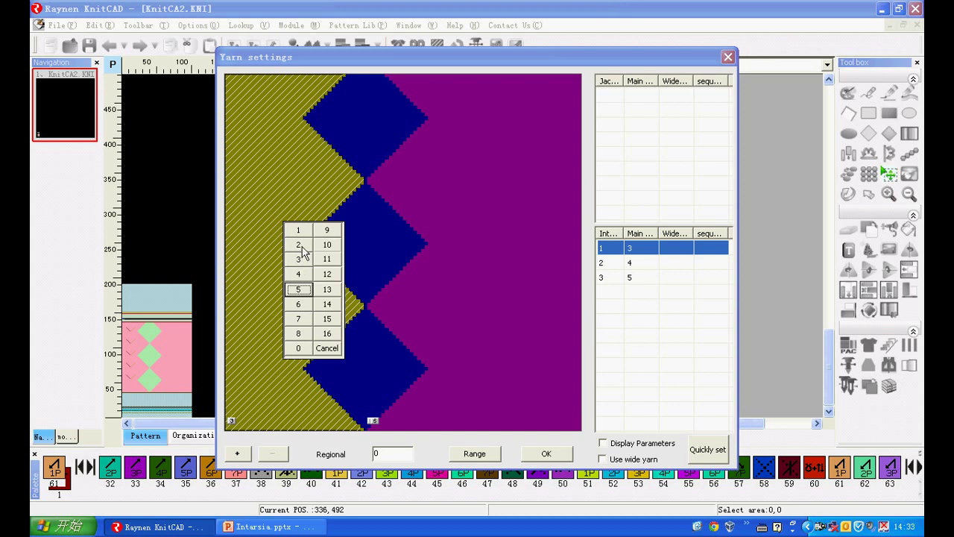
click(300, 245)
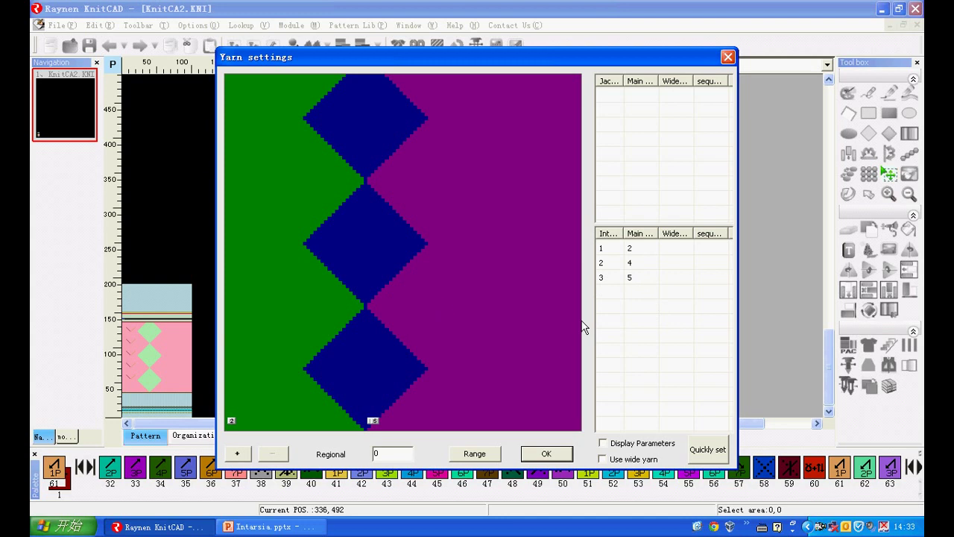
click(546, 454)
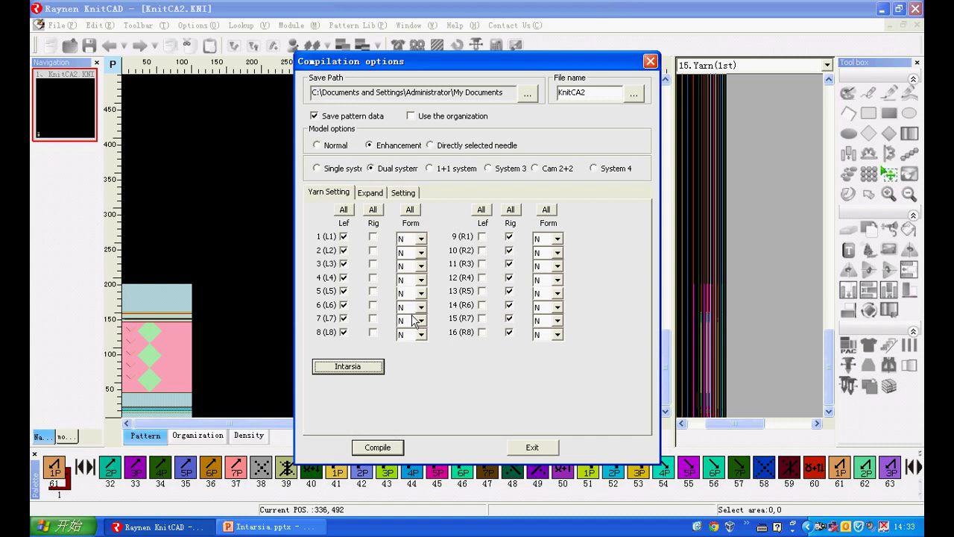
Step: Try form I on yarn carrier 1, apply it to all carriers L1 to L8, and restore them to form N
click(421, 239)
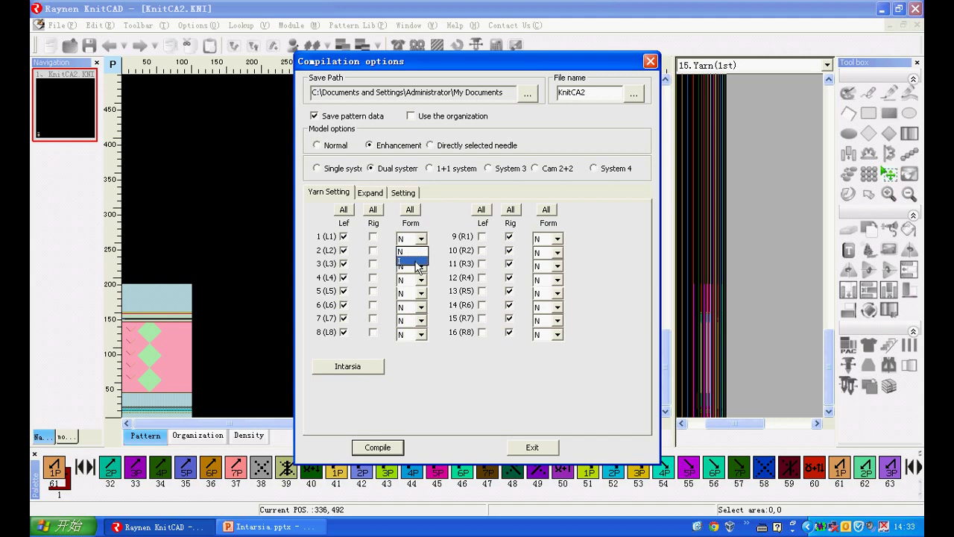
click(416, 262)
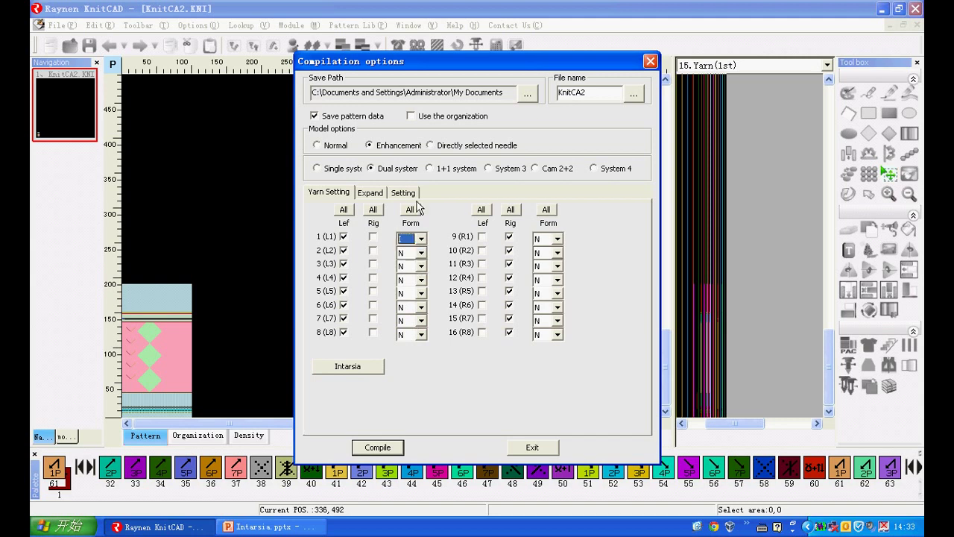
click(418, 209)
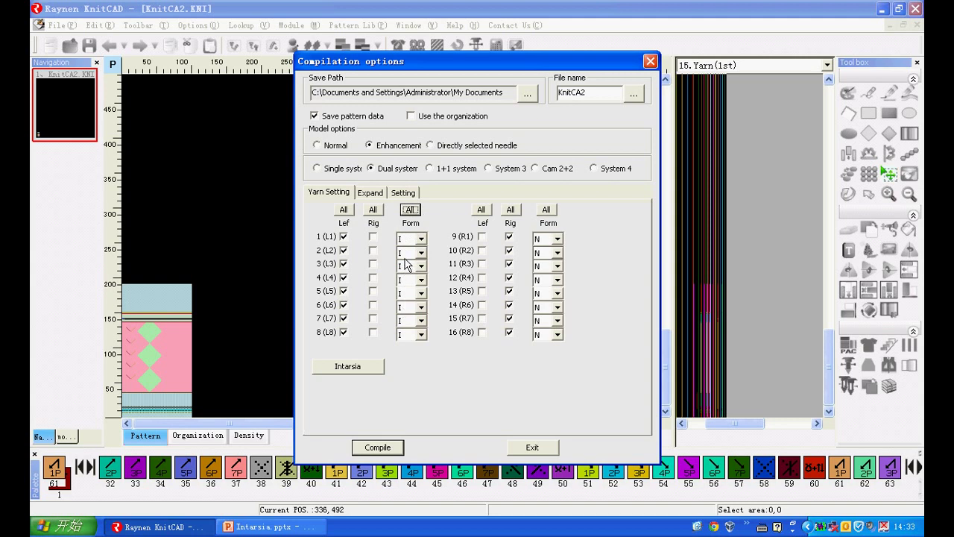
click(411, 211)
Step: Set the initial position of yarn carrier 5 (L5) to the right side
click(373, 292)
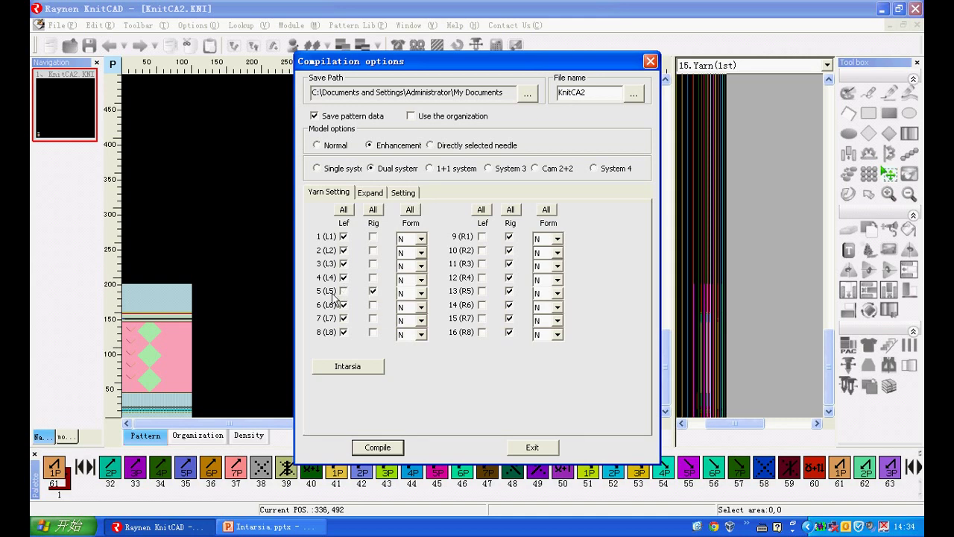
Step: Switch to PowerPoint to view the "Setting of compiling parameters" slide of Intarsia.pptx, and return to Raynen KnitCAD
click(268, 527)
click(117, 457)
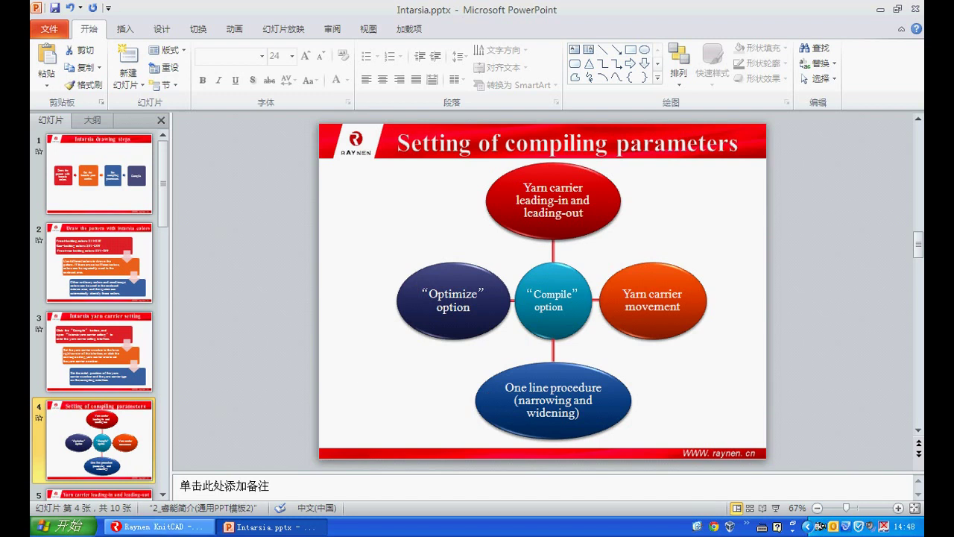
click(156, 526)
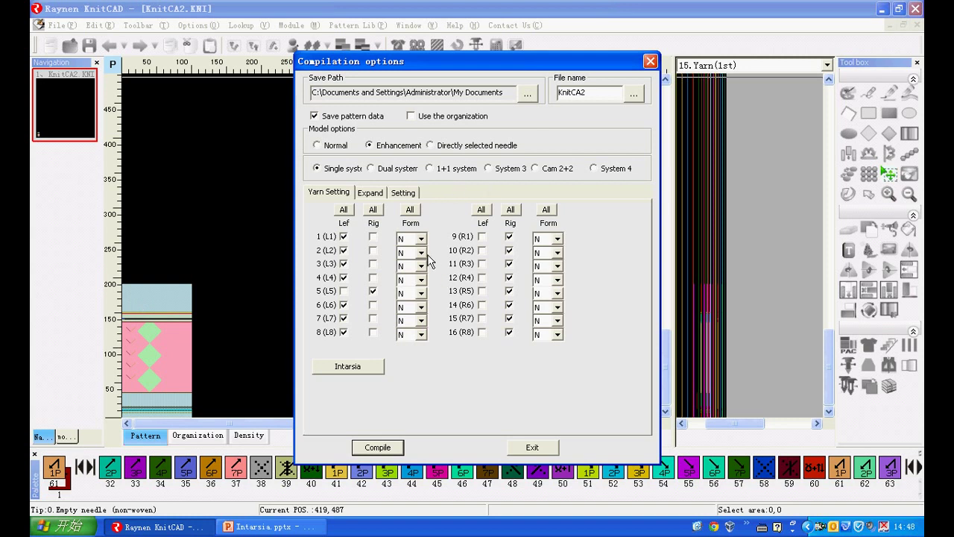
Step: Set the intarsia drag yarn type to F tuck + R knit for both the yarn feeder in/out setting and the yarn move
click(370, 193)
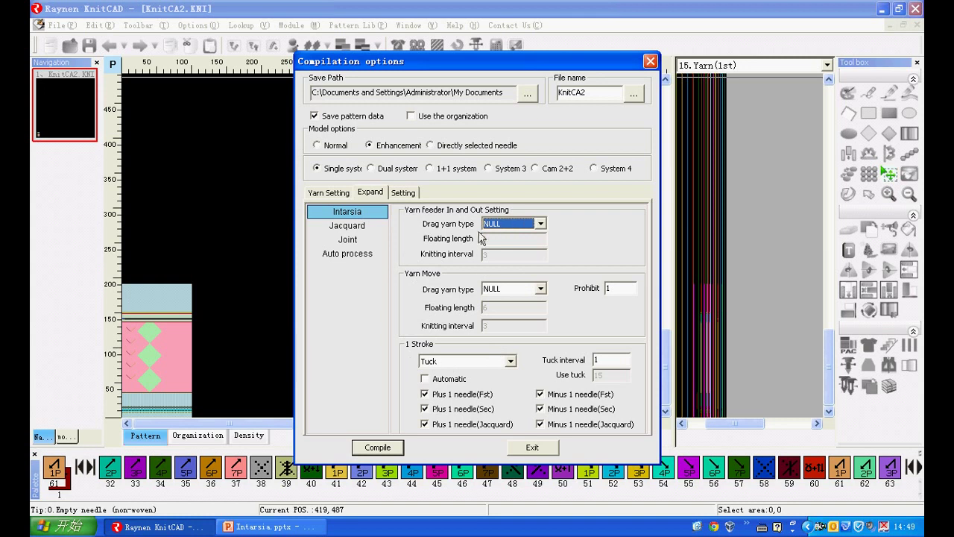
click(534, 225)
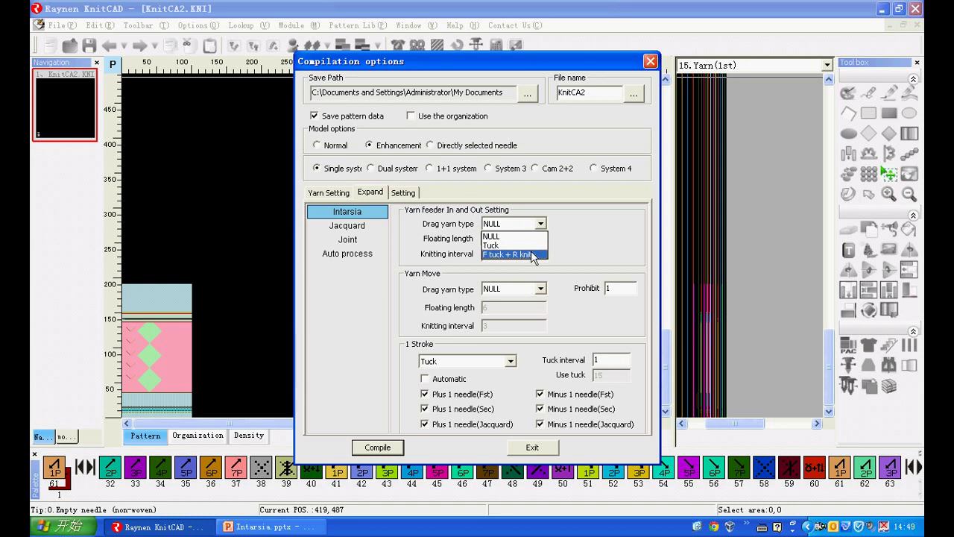
click(531, 254)
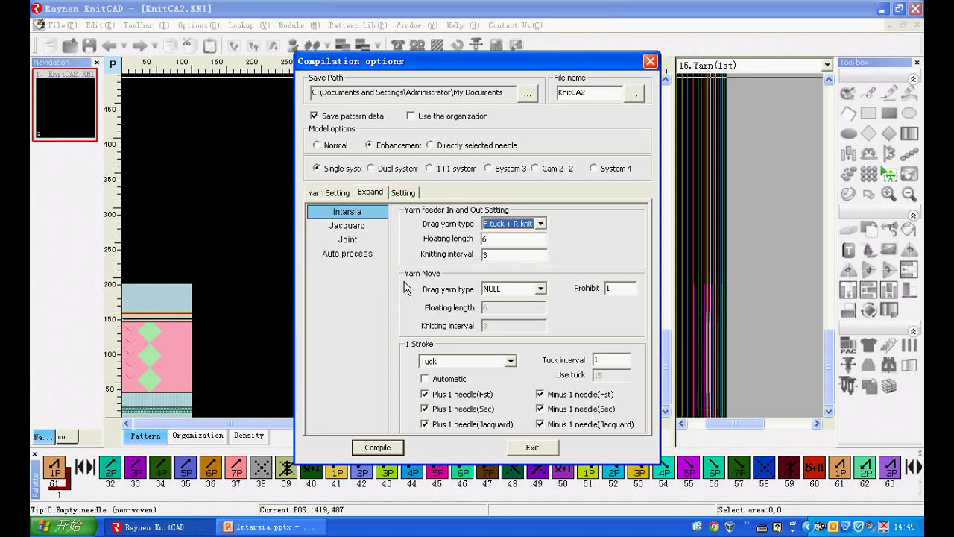
click(544, 289)
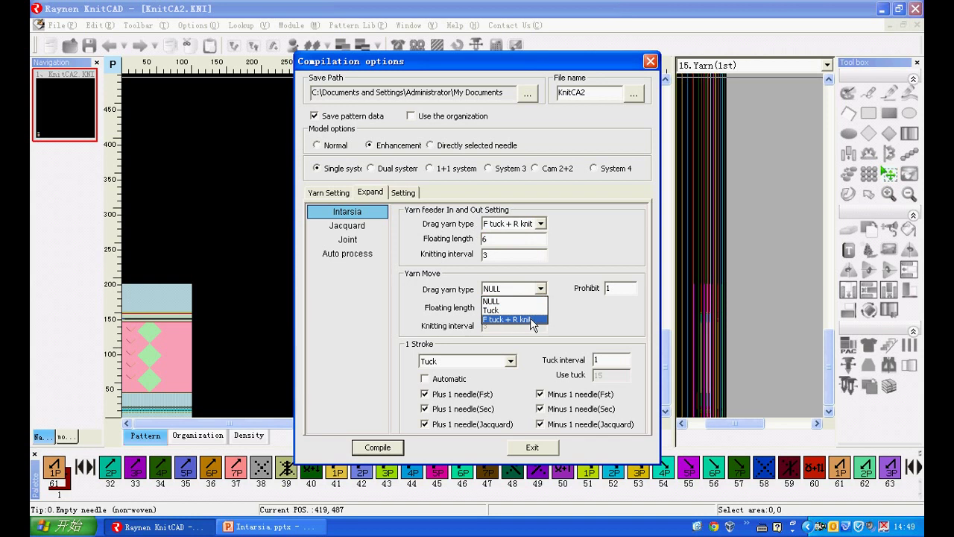
click(530, 318)
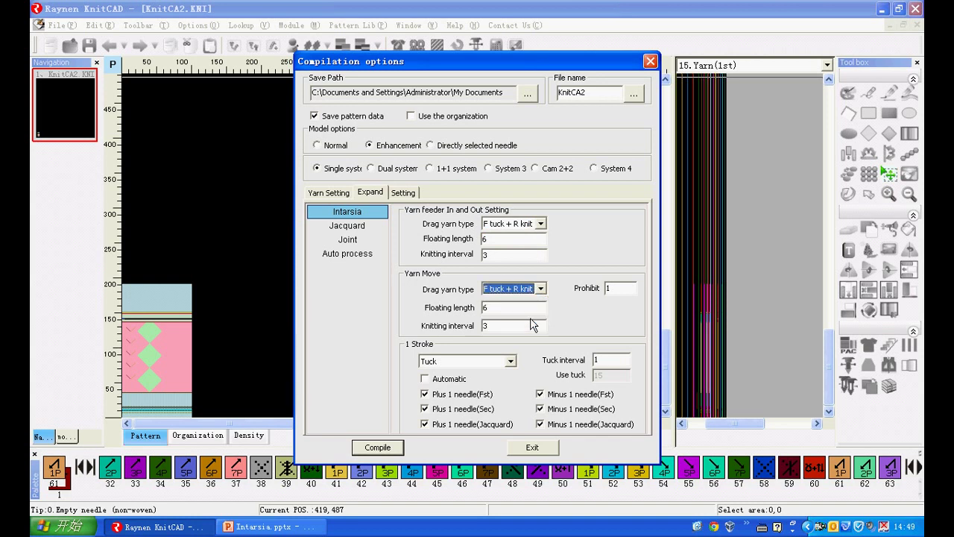
Step: Enable the automatic option for the intarsia 1 Stroke process, and check the compiling parameters slide in PowerPoint again
click(426, 380)
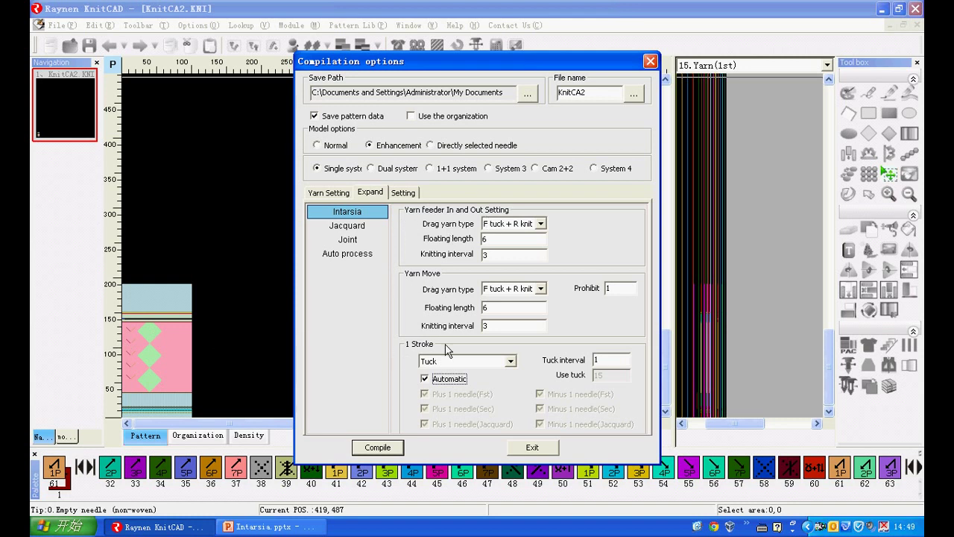
key(alt+Tab)
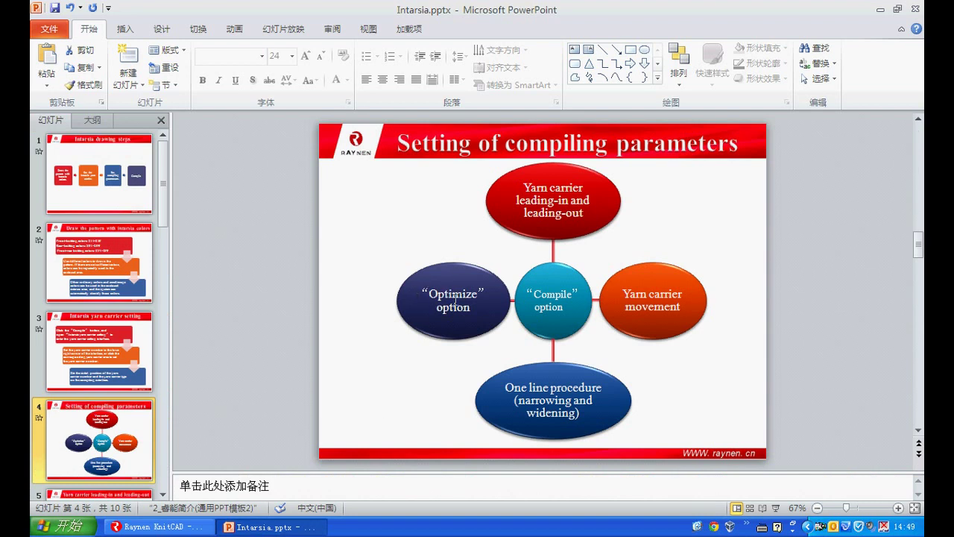
key(alt+Tab)
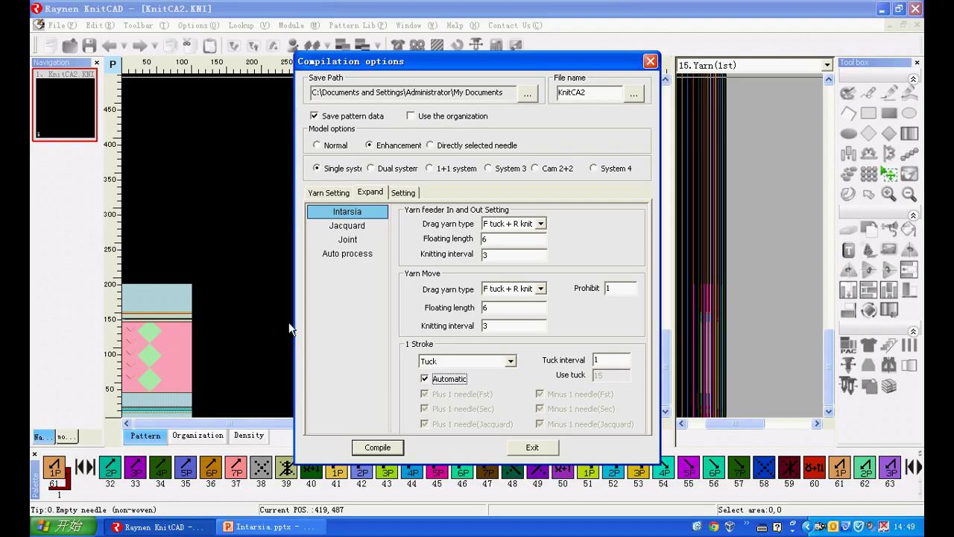
Step: Turn off Intarsia Optimization in the optimization options and choose Dual system for the compilation
click(402, 194)
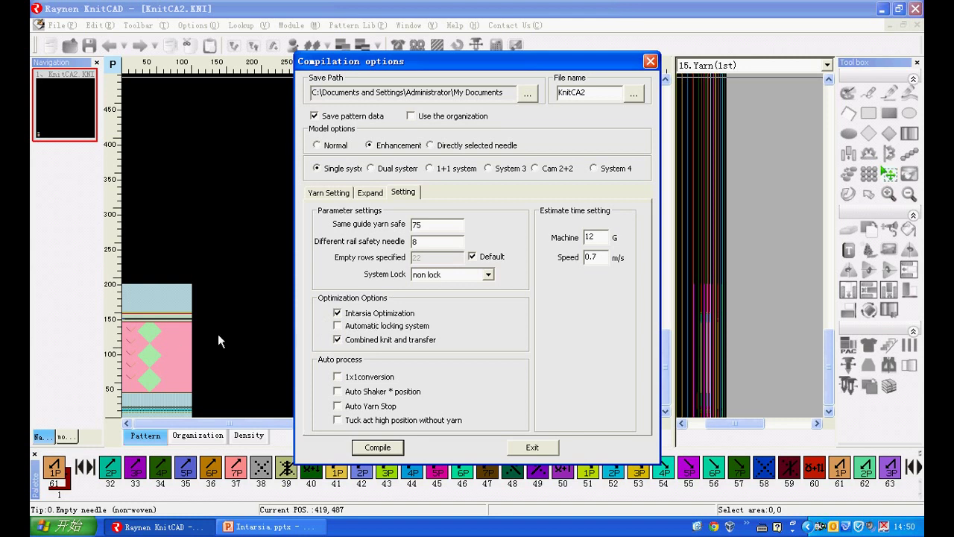
click(342, 316)
click(377, 170)
Step: Compile the KnitCA2 pattern using the pre yarn setting, and open the decompiled pattern KnitCA2_DE from the compilation information
click(378, 448)
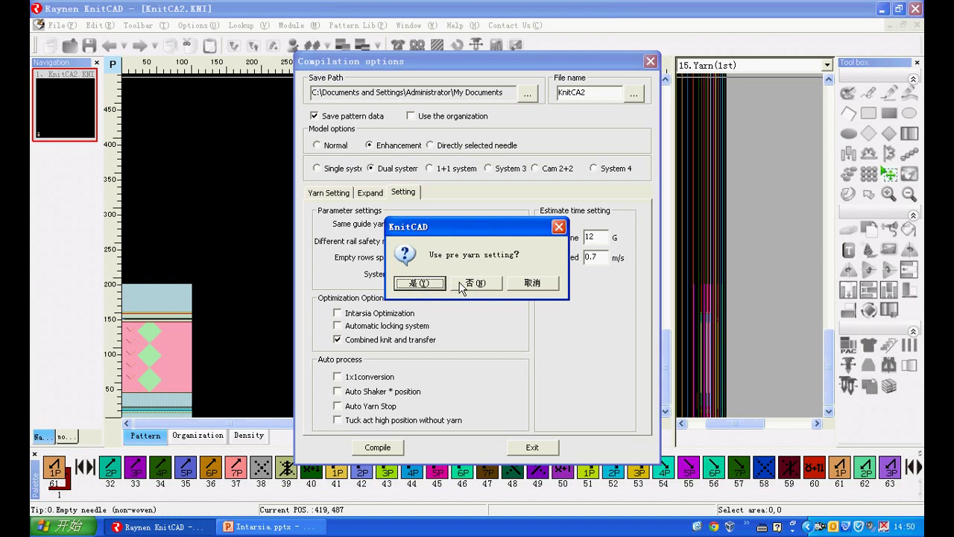
click(421, 283)
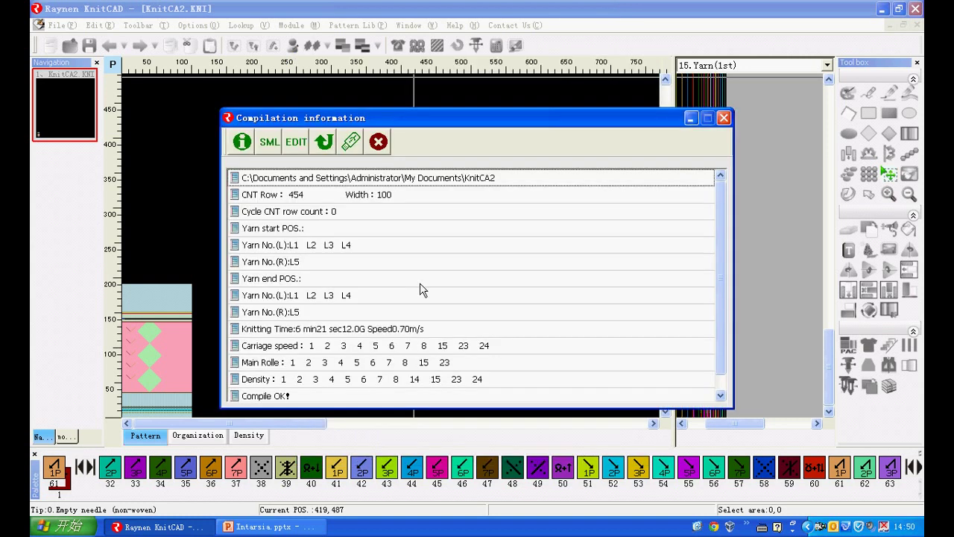
click(322, 143)
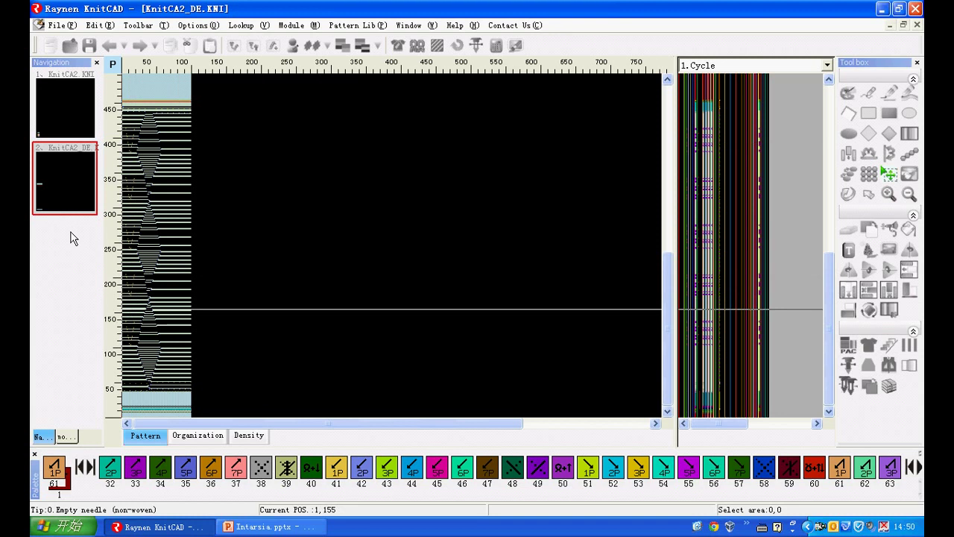
Step: Compare the original KnitCA2 drawing with the decompiled KnitCA2_DE pattern, and examine its knitting rows and yarn tuck marks up close
click(52, 114)
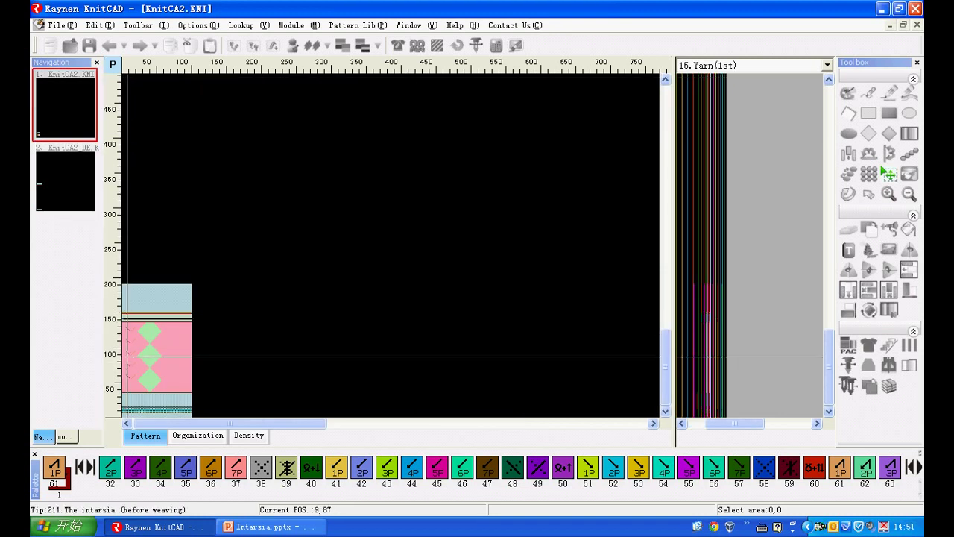
click(55, 180)
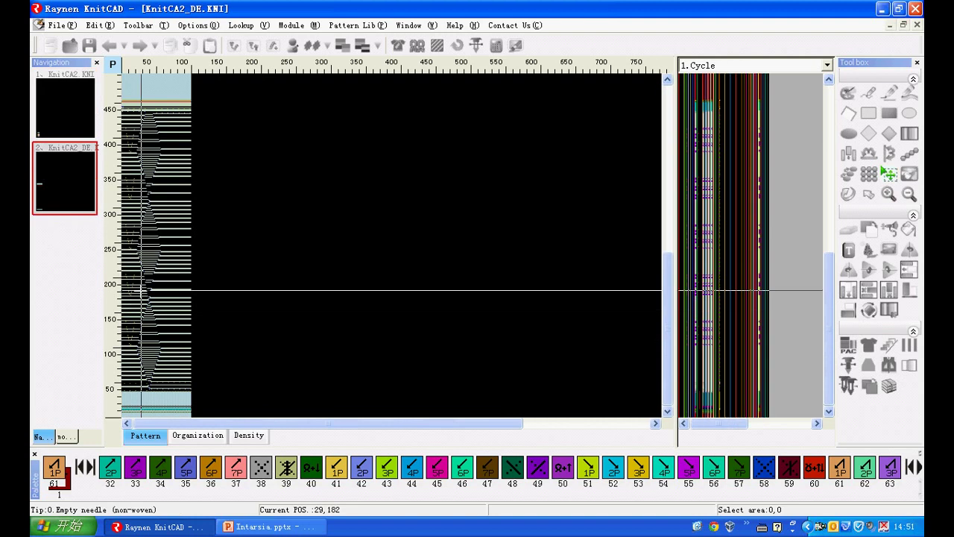
scroll(126, 284, up, 3)
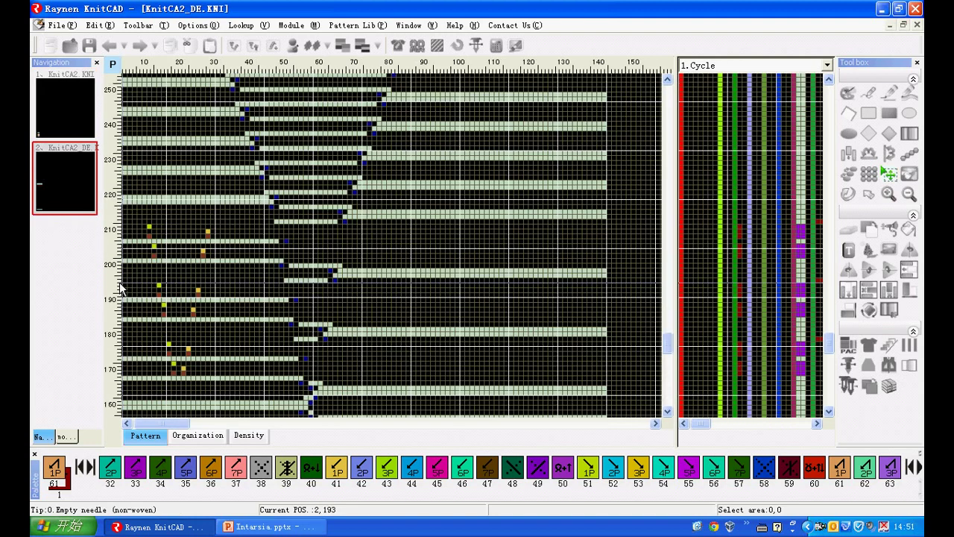
scroll(256, 231, down, 3)
scroll(129, 348, up, 3)
scroll(128, 348, up, 2)
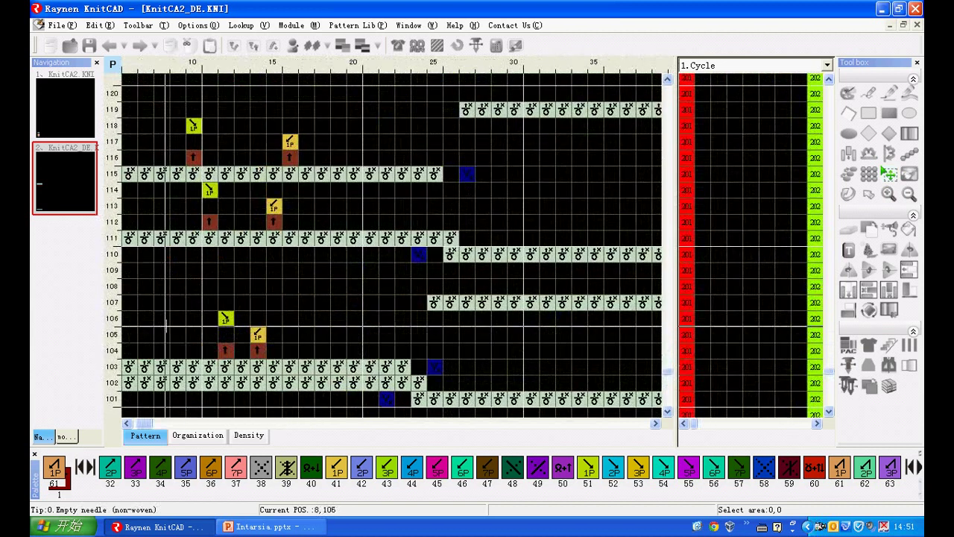
scroll(251, 354, down, 3)
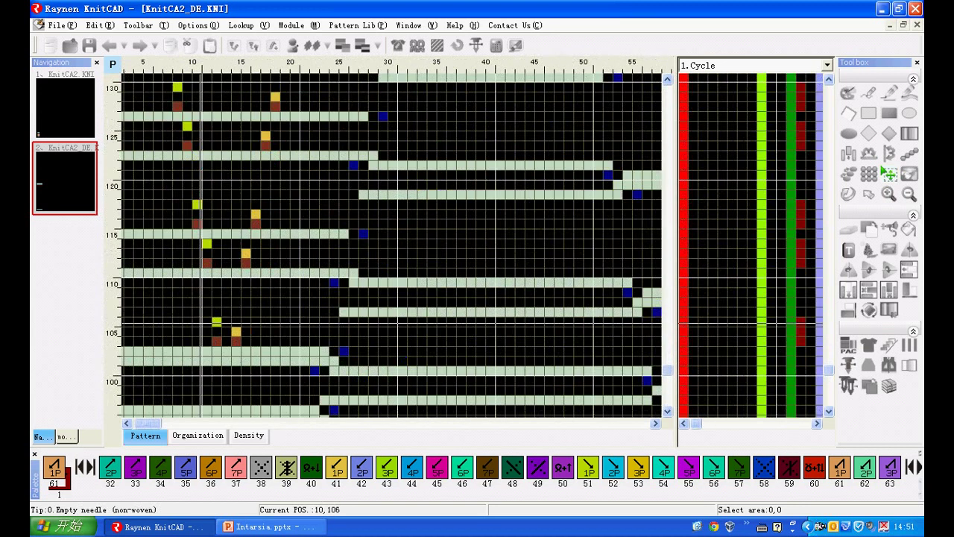
scroll(251, 358, down, 3)
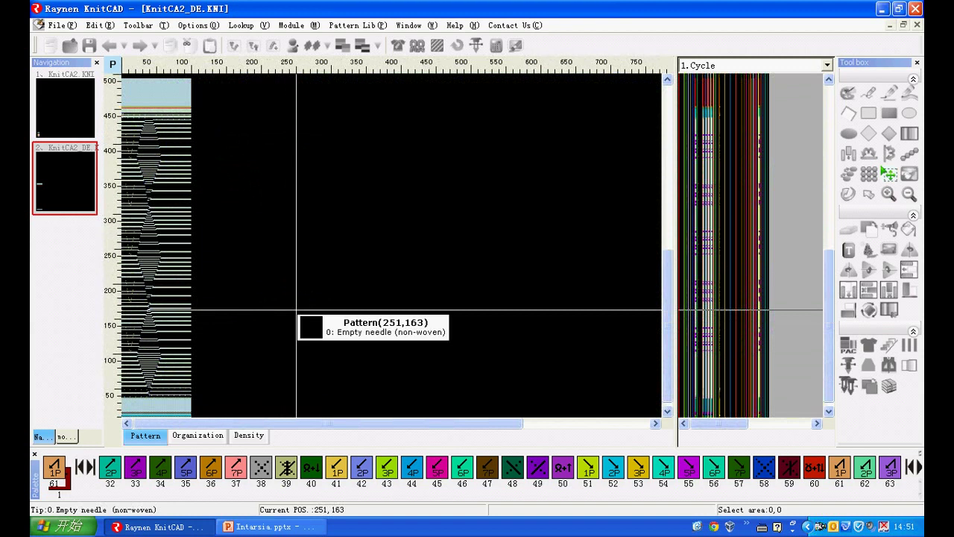